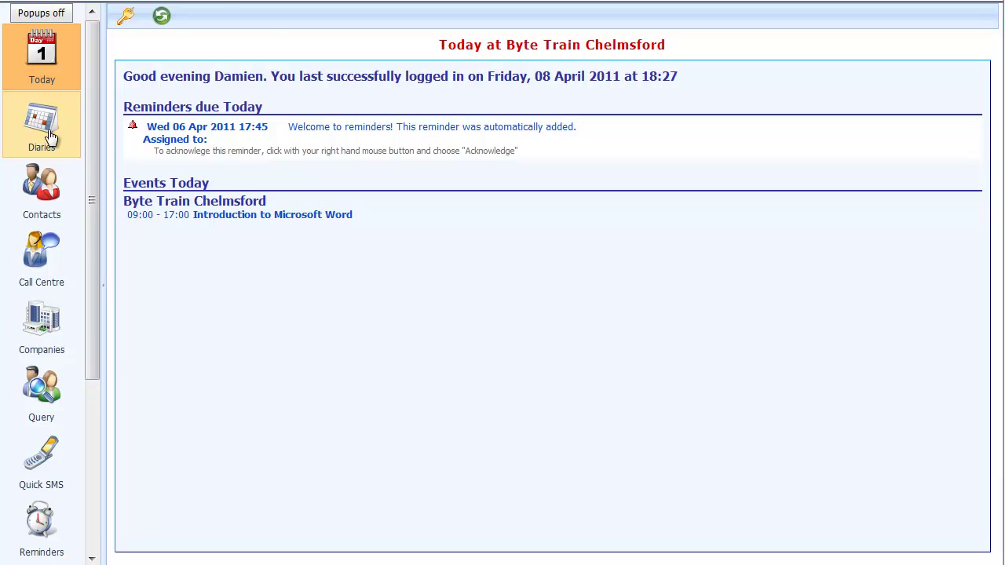
Step: Book the available Excel and Word instructor onto the Introduction to Microsoft Excel event in the Fri 15 Apr 2011 diary
left_click(49, 137)
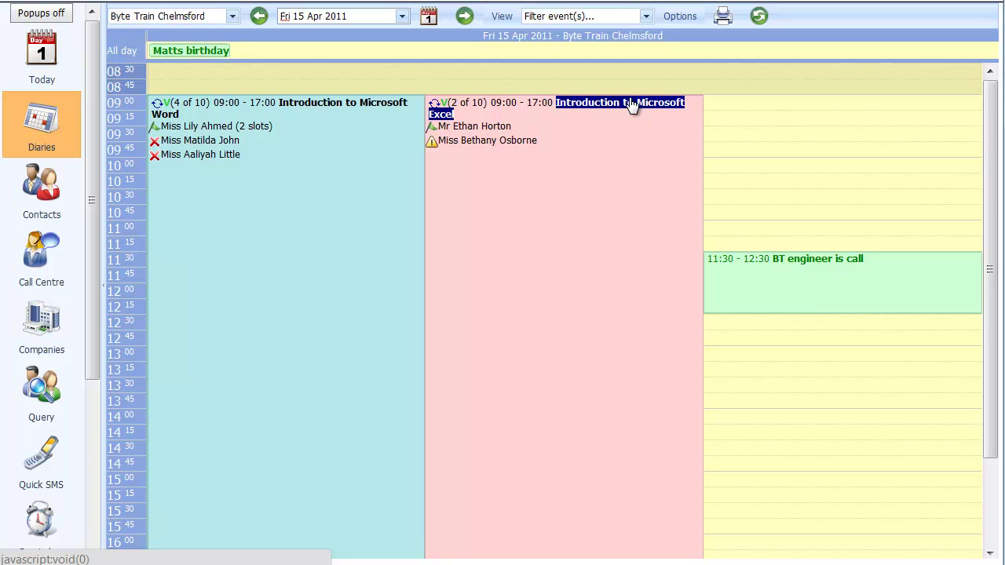
left_click(632, 105)
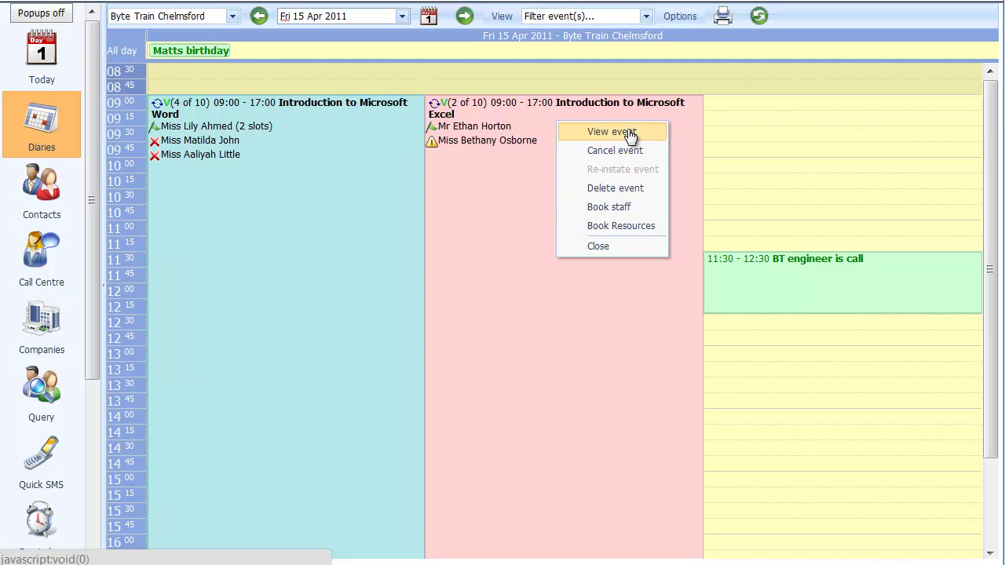
left_click(618, 208)
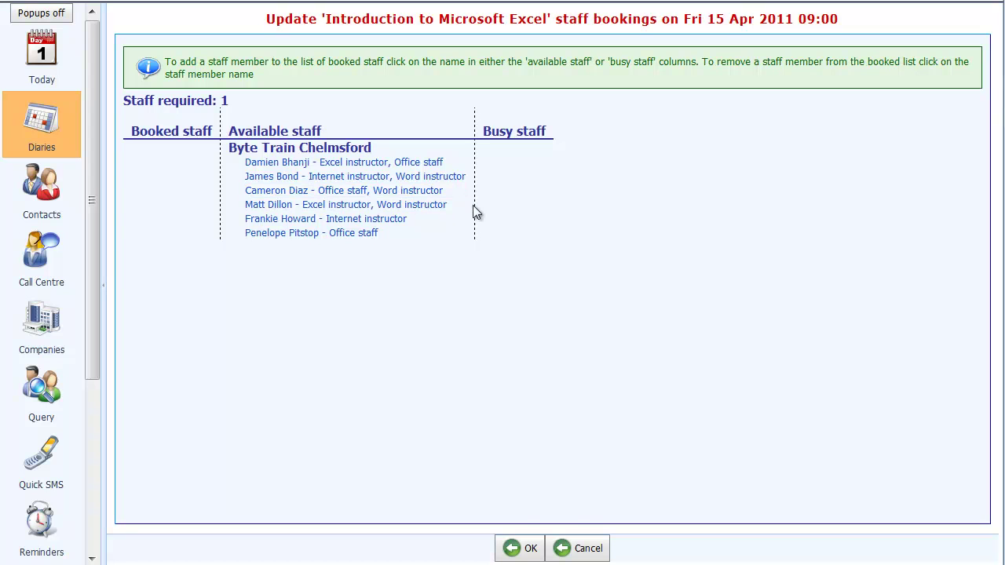
left_click(418, 205)
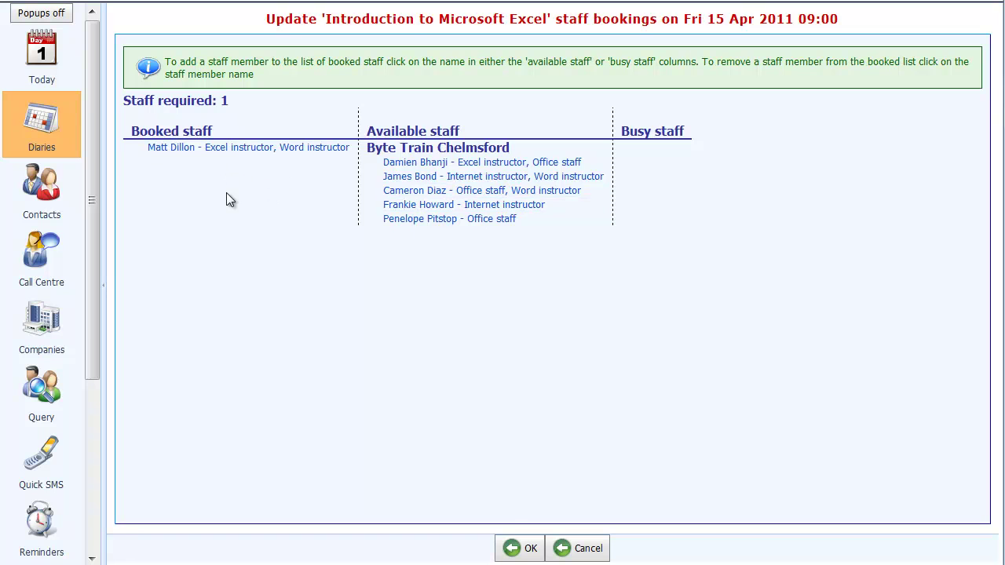
left_click(518, 547)
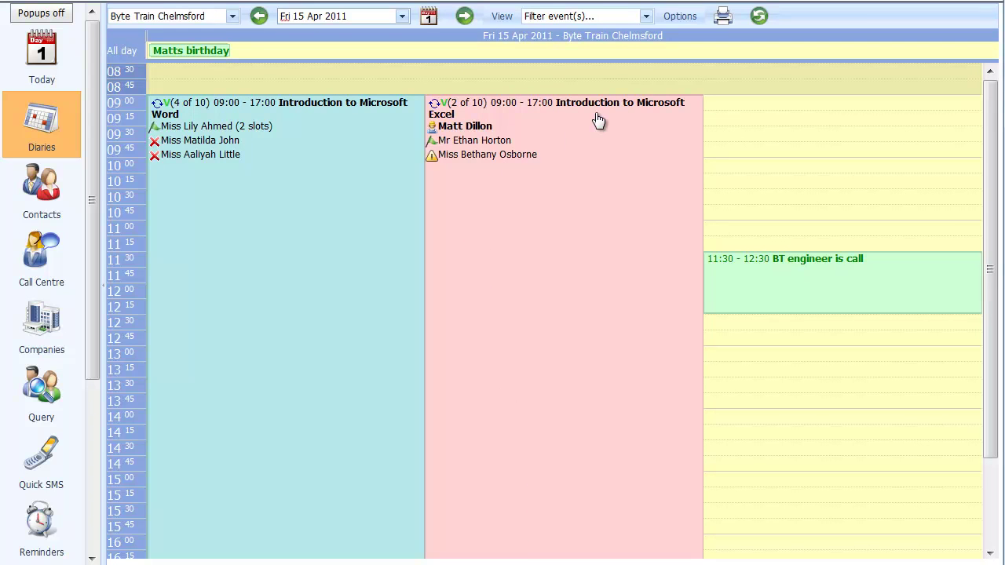
Step: Book the available Internet and Word instructor onto the Introduction to Microsoft Word event through the diary
left_click(347, 107)
left_click(336, 209)
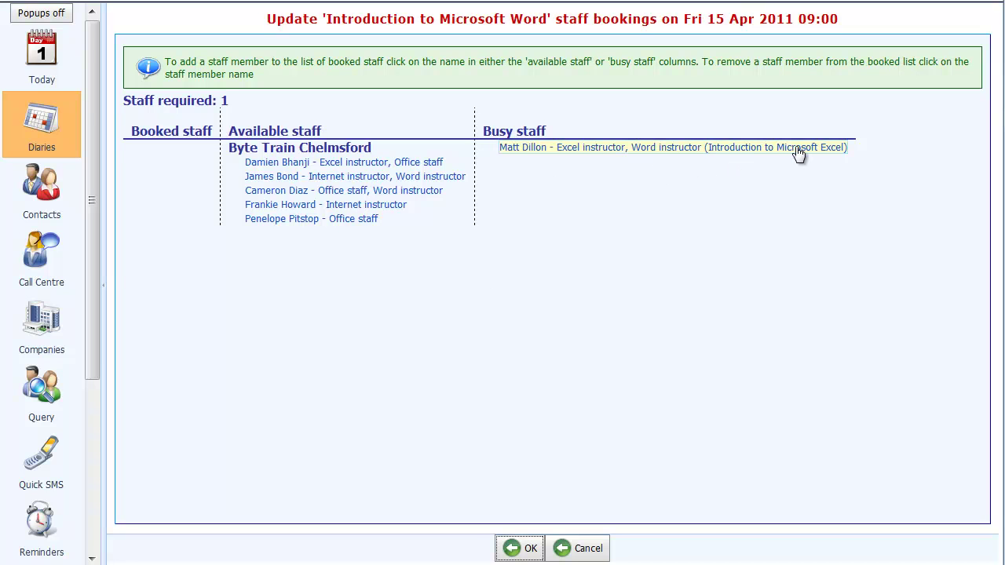
left_click(411, 186)
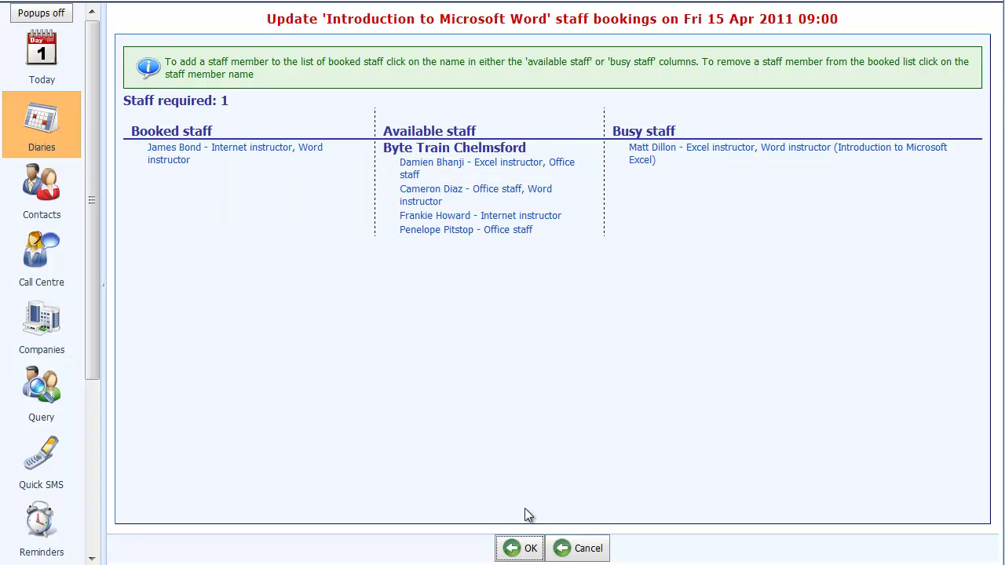
left_click(522, 549)
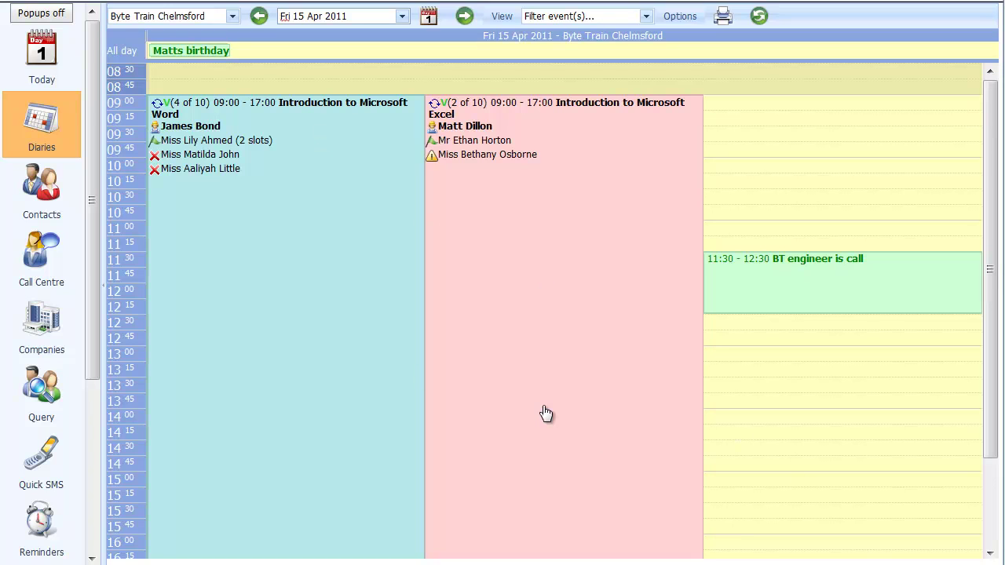
Step: Delete the instructor's staff booking from the Introduction to Microsoft Word event in the diary
left_click(194, 127)
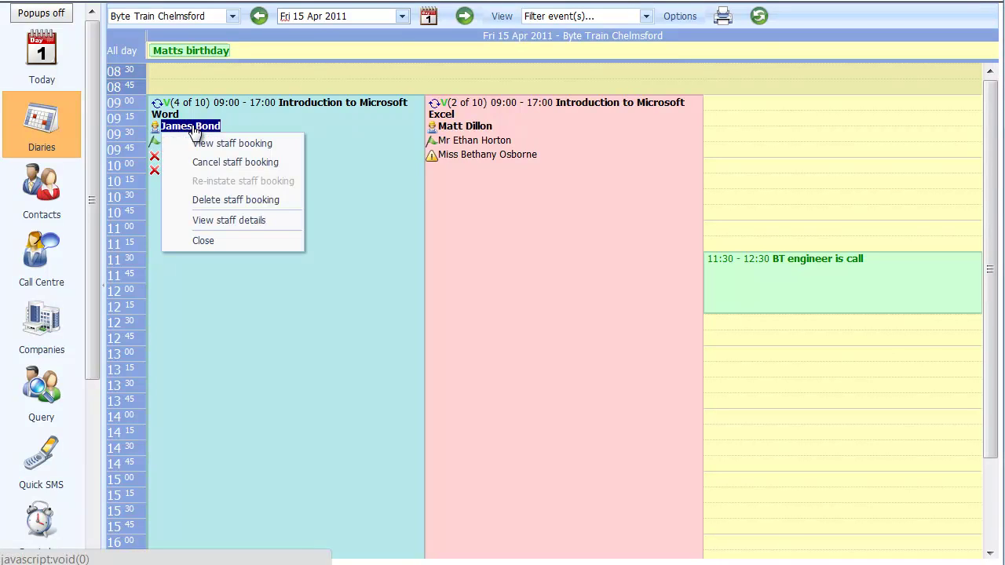
left_click(228, 201)
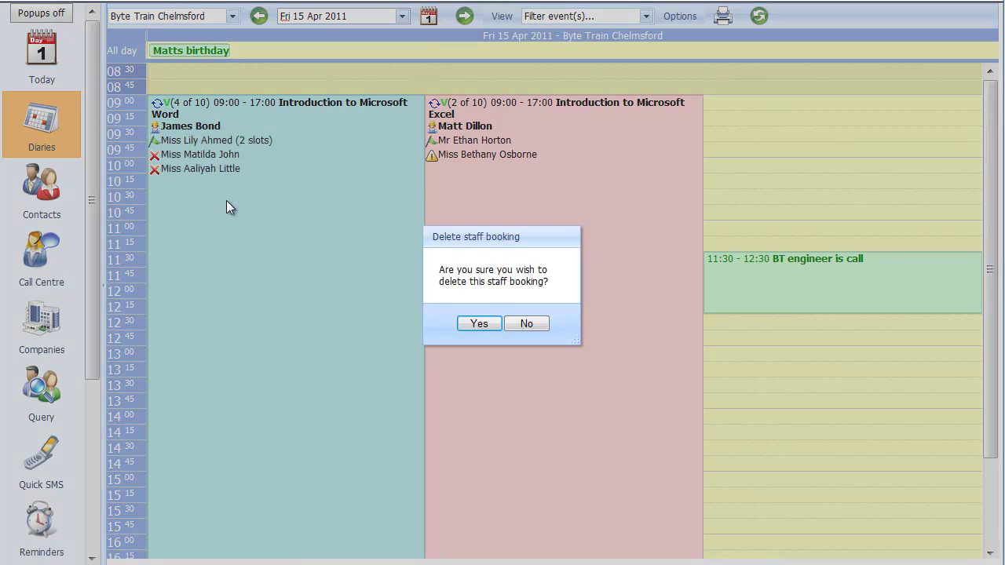
left_click(476, 323)
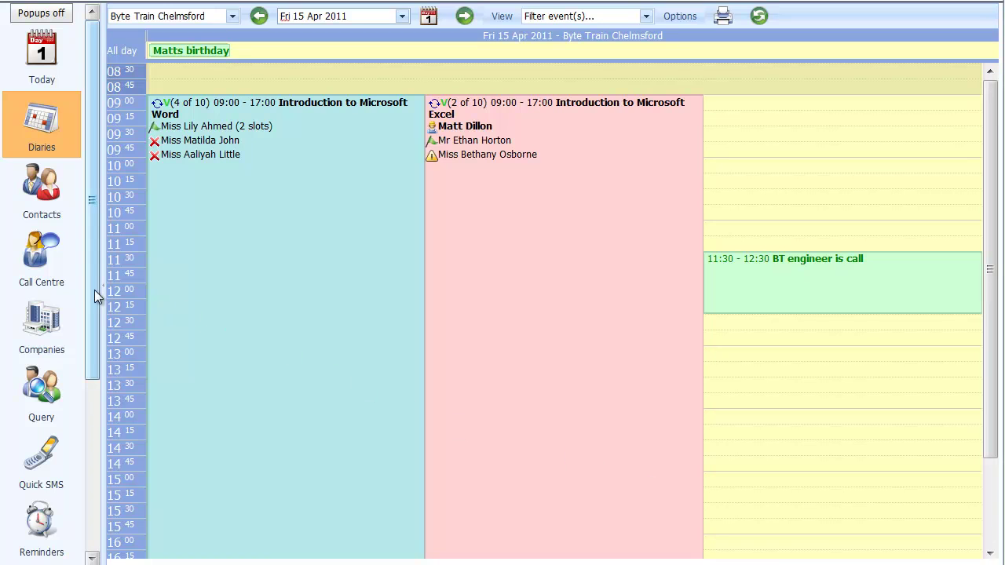
Step: Open the staff planner and refresh it with the current staff bookings
left_click_drag(88, 295, 74, 490)
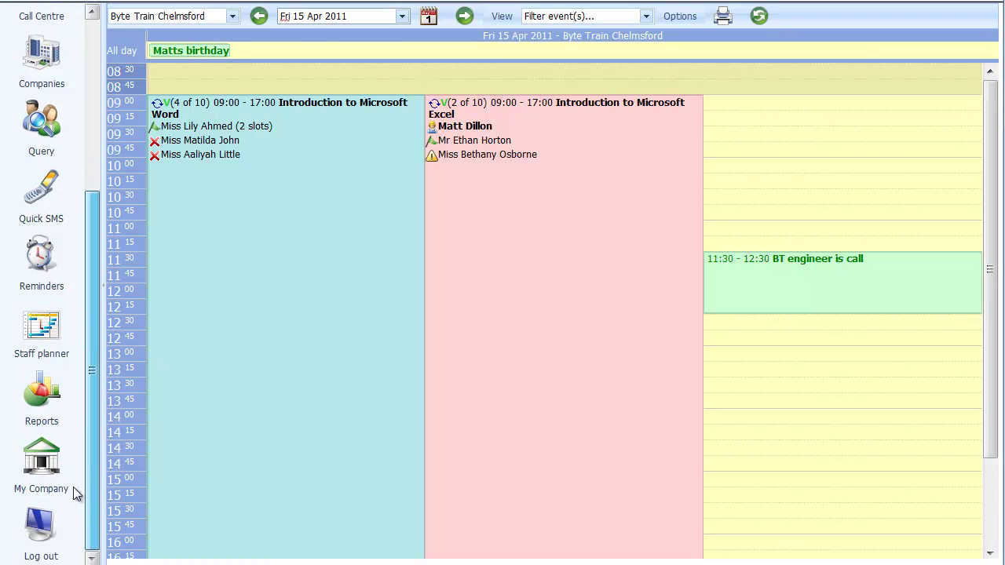
left_click(35, 323)
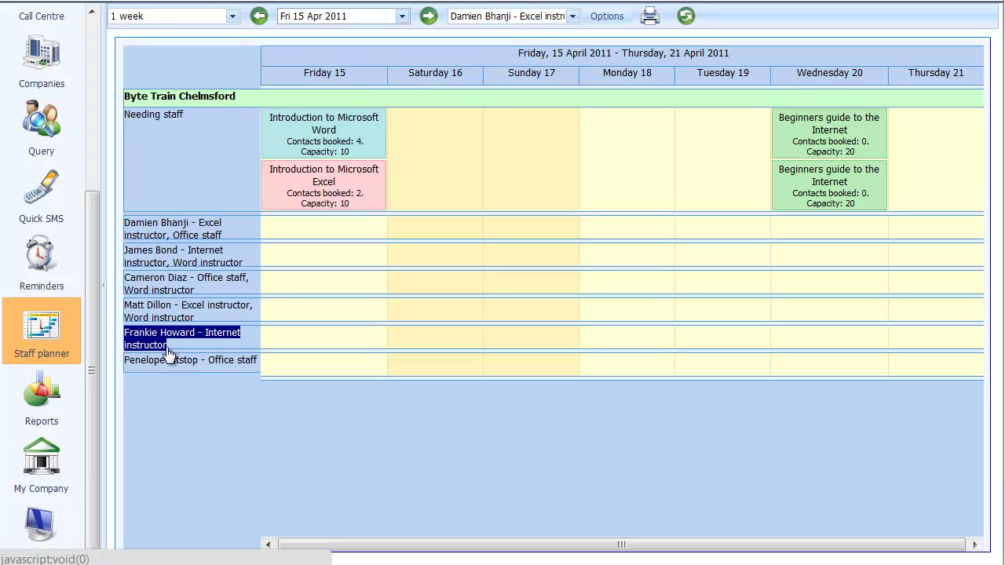
left_click(684, 28)
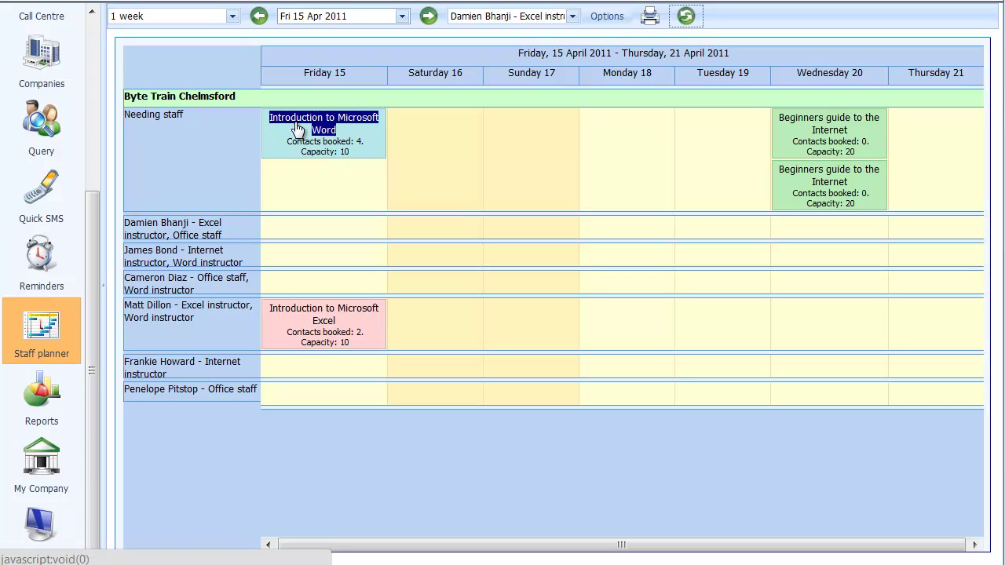
Step: Book the Internet and Word instructor onto the Friday 15 Introduction to Microsoft Word event in the planner's Needing staff row
left_click(324, 127)
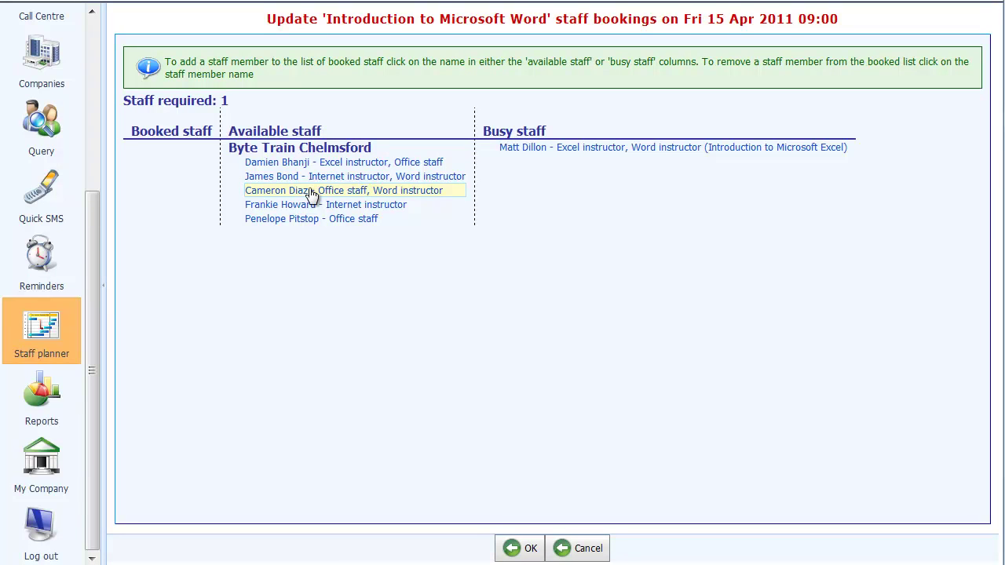
left_click(357, 183)
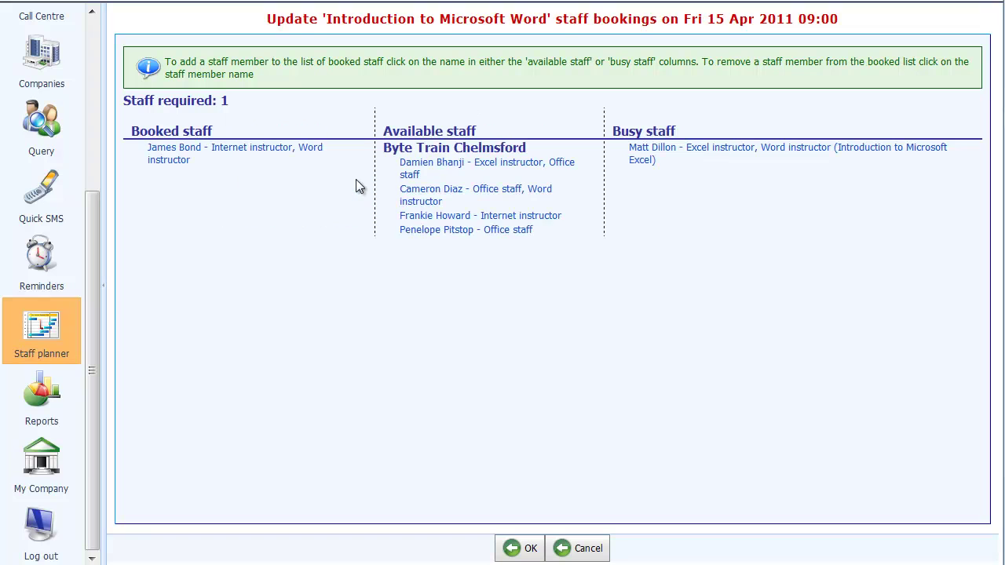
left_click(518, 548)
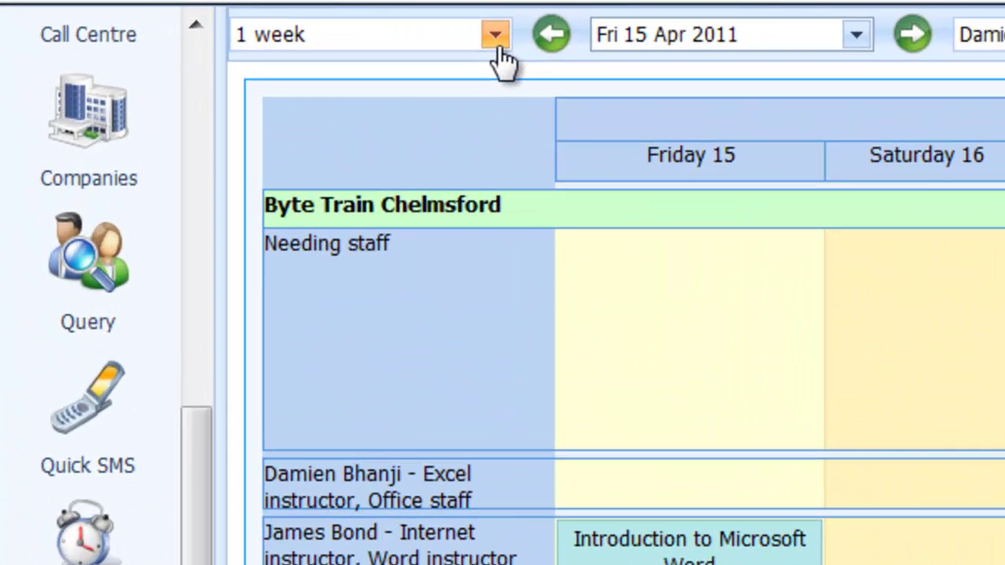
Step: Look through 1 month of staff bookings in the planner and return its range to 1 week
left_click(233, 17)
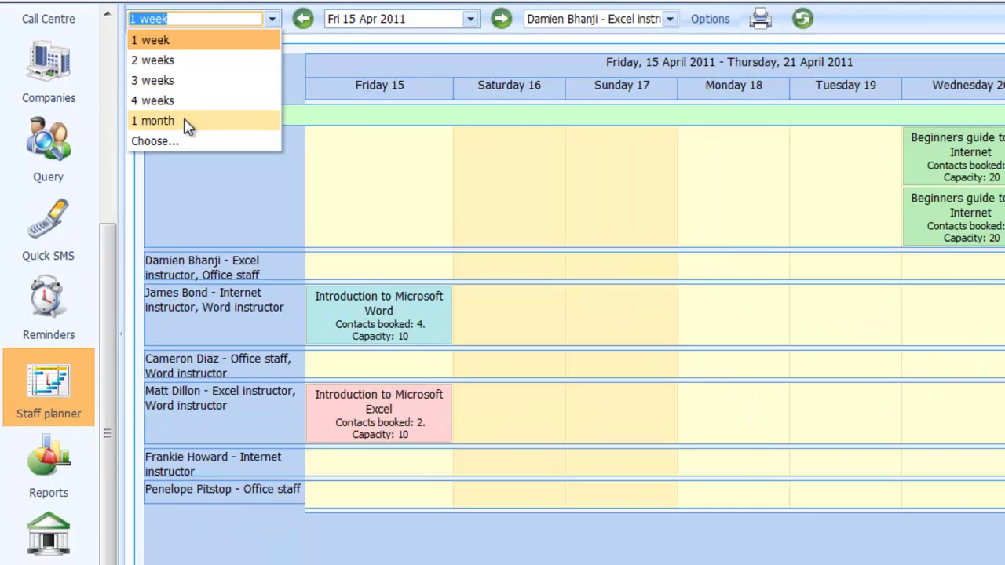
left_click(347, 226)
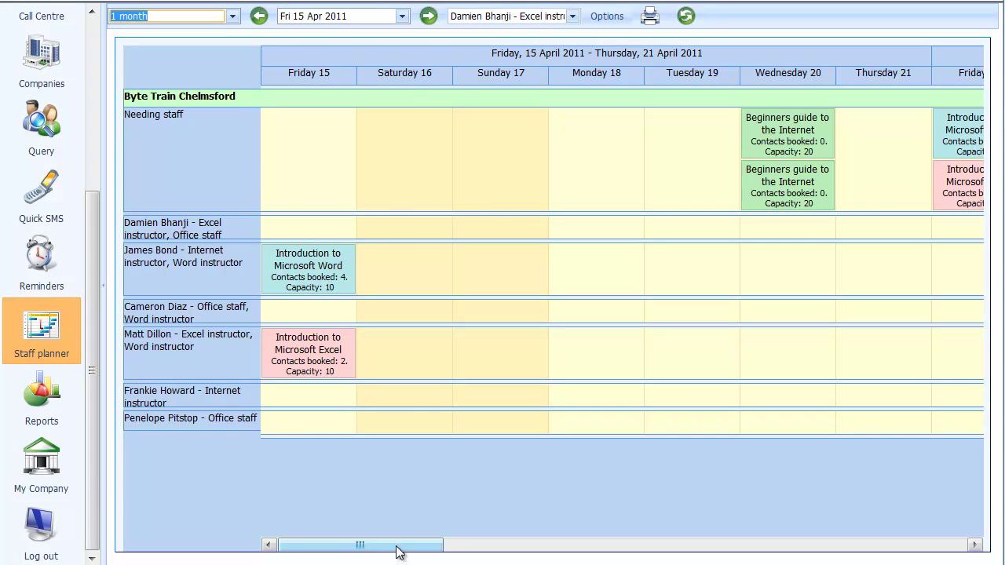
left_click_drag(397, 552, 664, 564)
left_click_drag(648, 544, 287, 538)
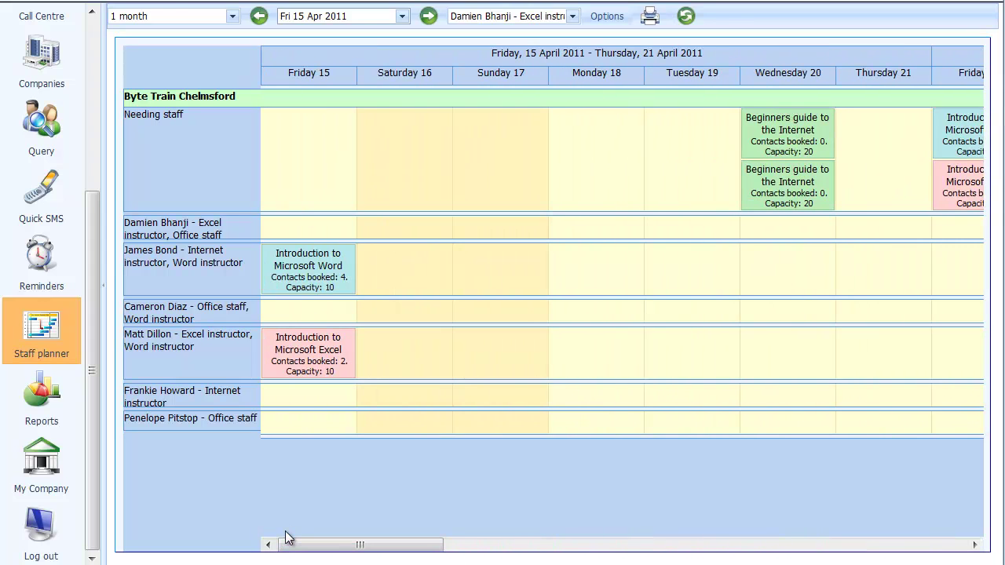
left_click(233, 16)
left_click(177, 34)
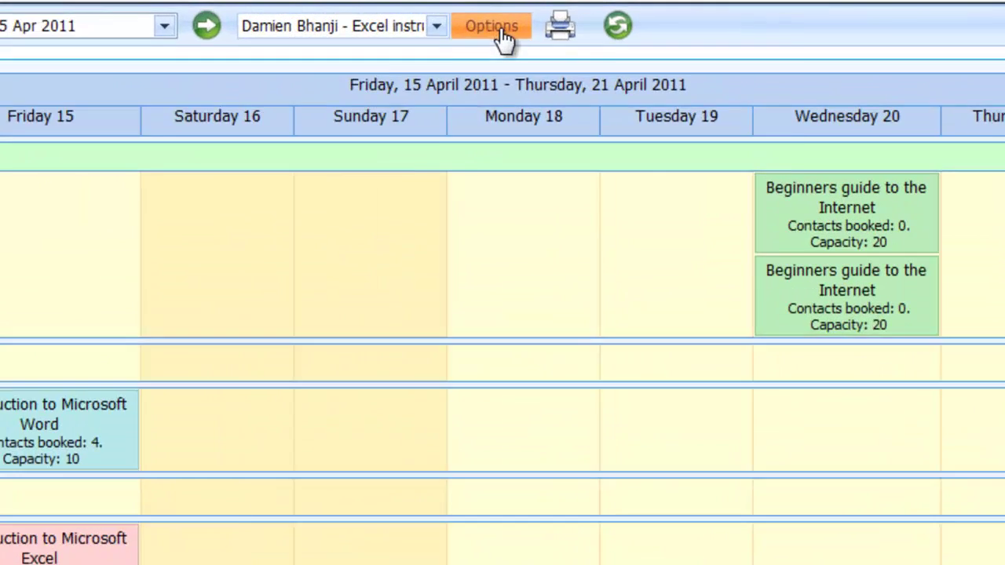
Step: Show start and end times and contact bookings on the staff planner's events
left_click(605, 16)
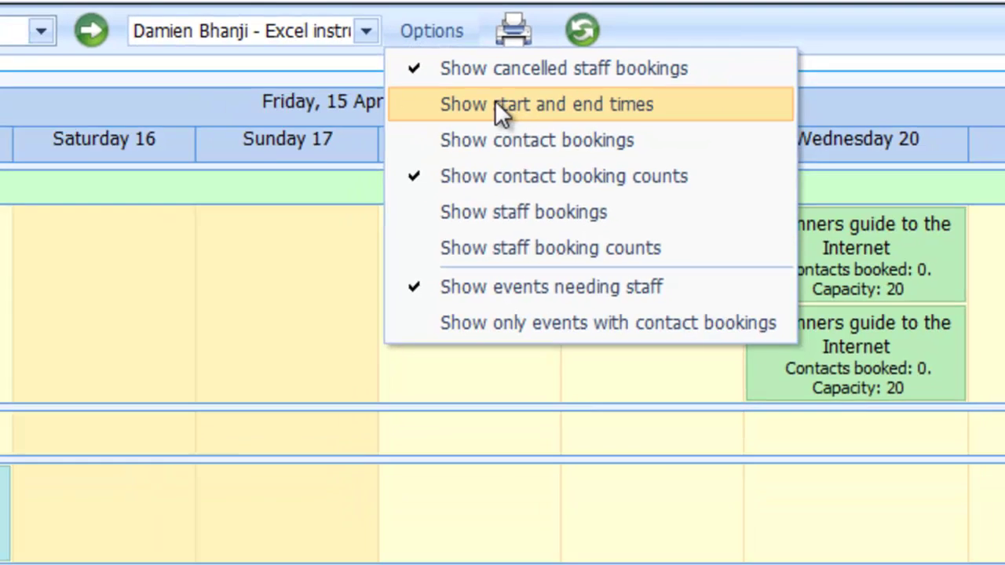
left_click(488, 113)
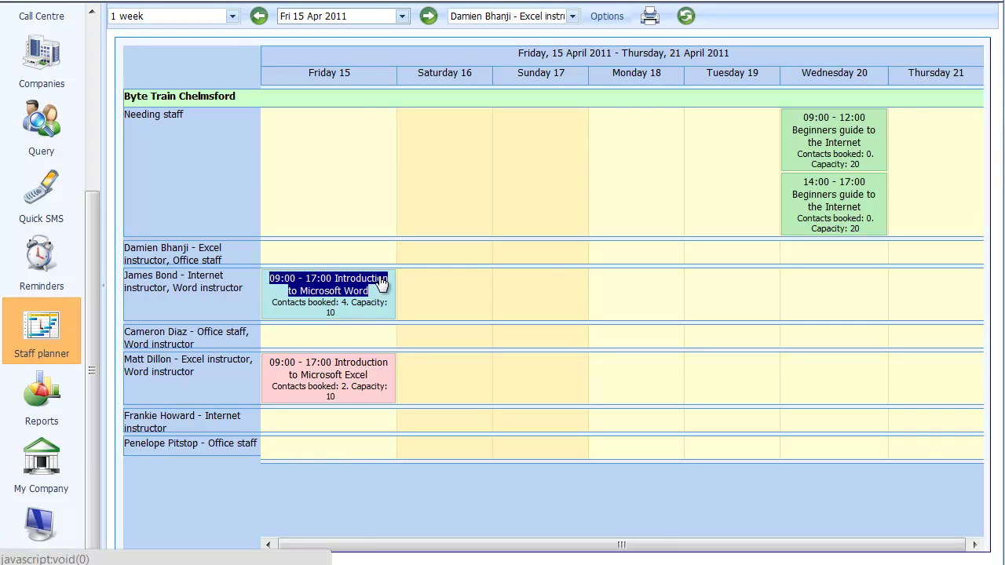
left_click(608, 17)
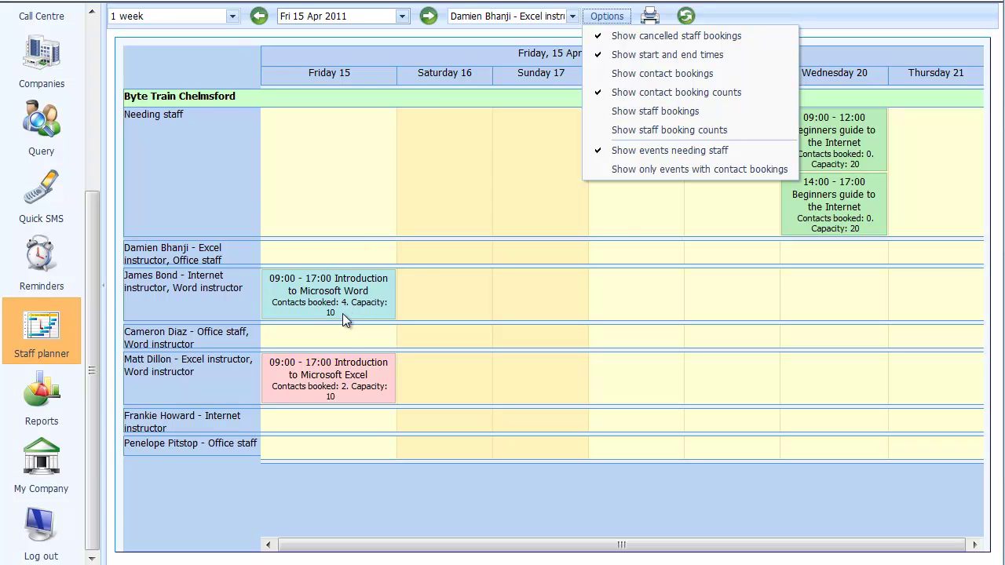
left_click(668, 75)
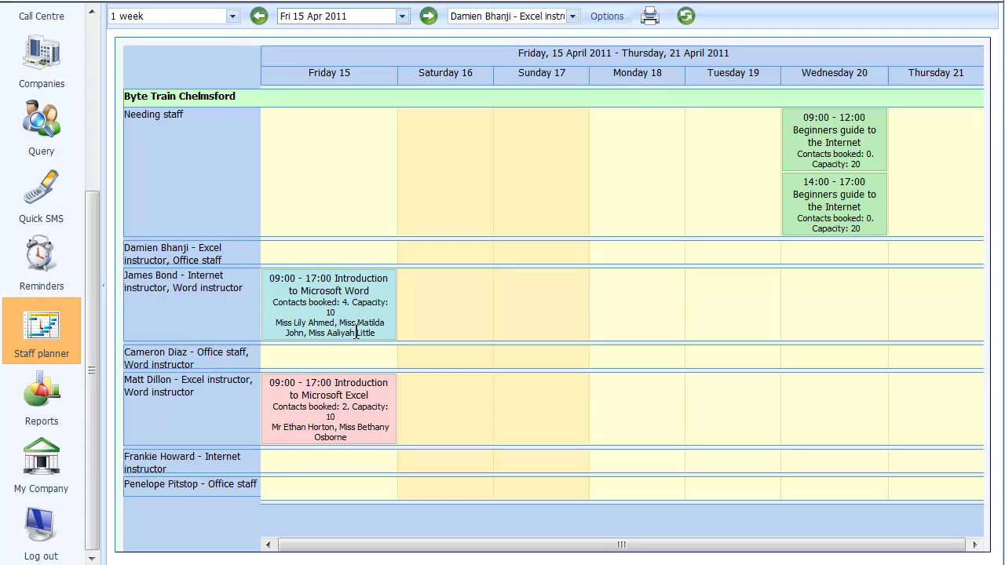
Step: Examine the two Beginners guide to the Internet events needing staff on Wednesday 20
left_click(614, 24)
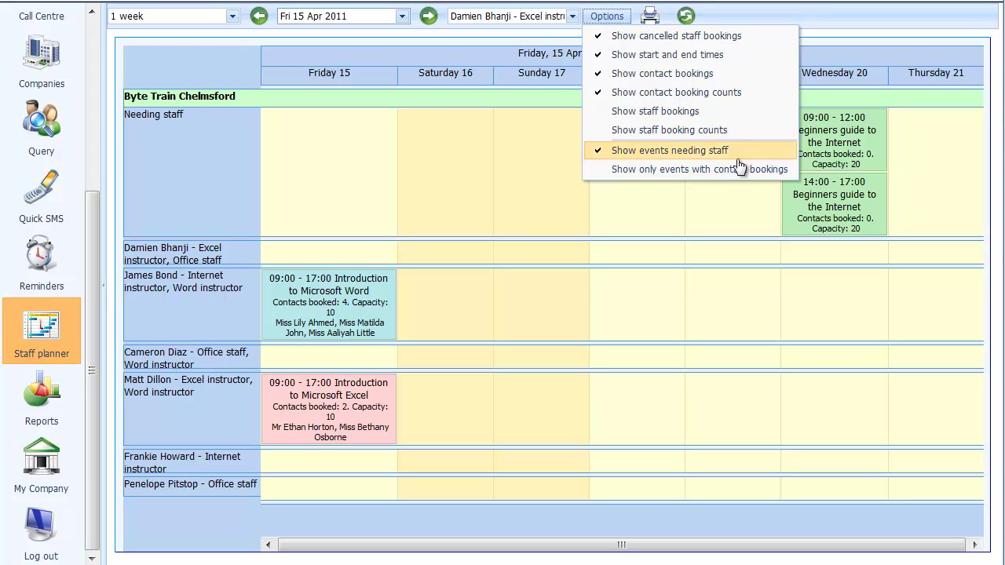
left_click(943, 144)
left_click_drag(801, 149, 862, 139)
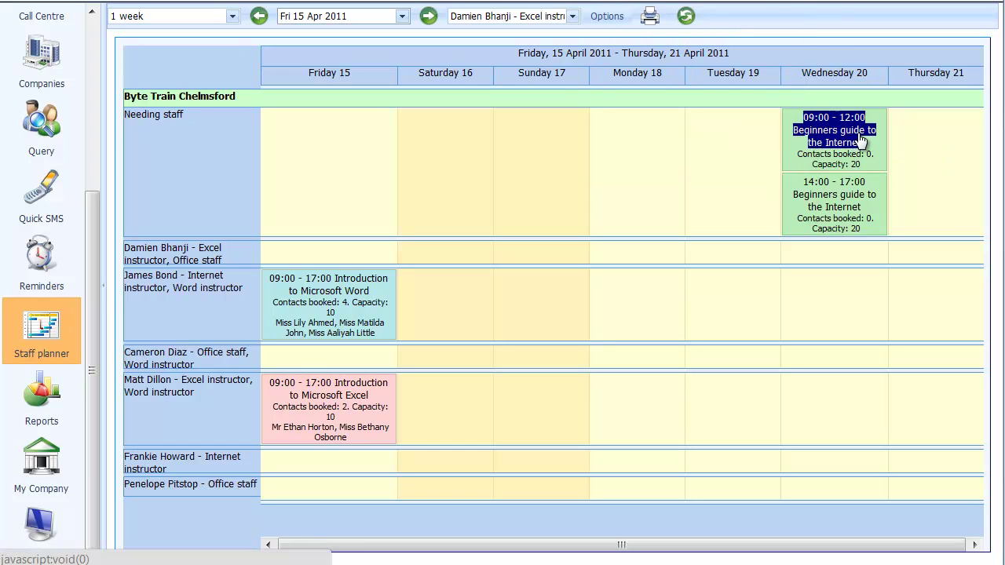
triple_click(835, 209)
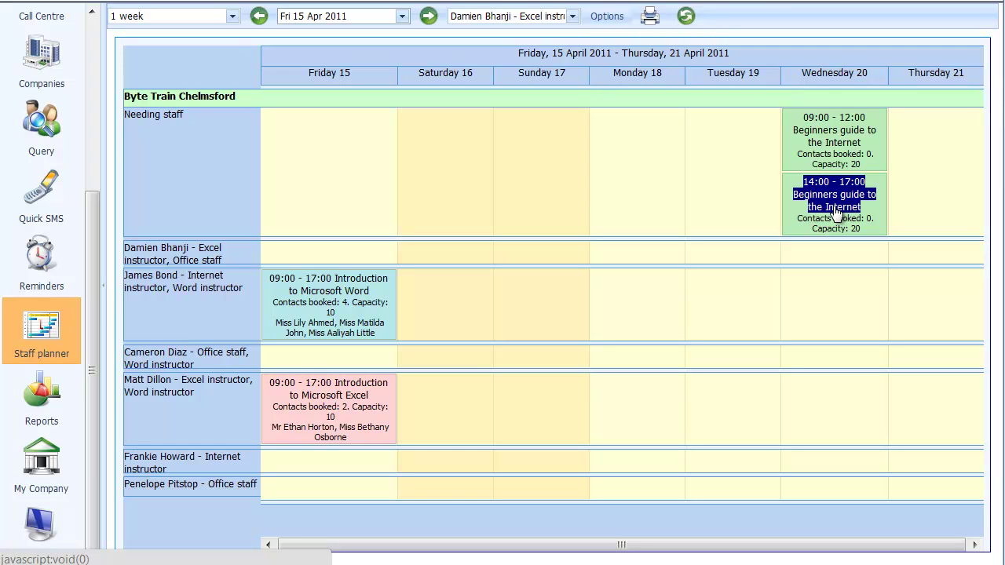
triple_click(833, 133)
left_click(840, 145)
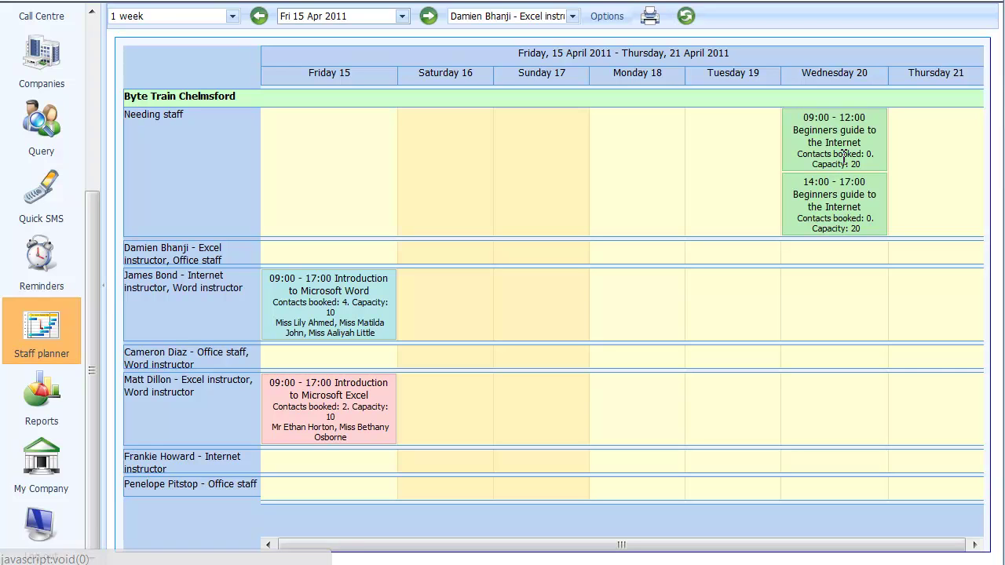
triple_click(848, 199)
left_click(848, 209)
Step: Limit the staff planner to only events with contact bookings, and remove that restriction again
left_click(615, 19)
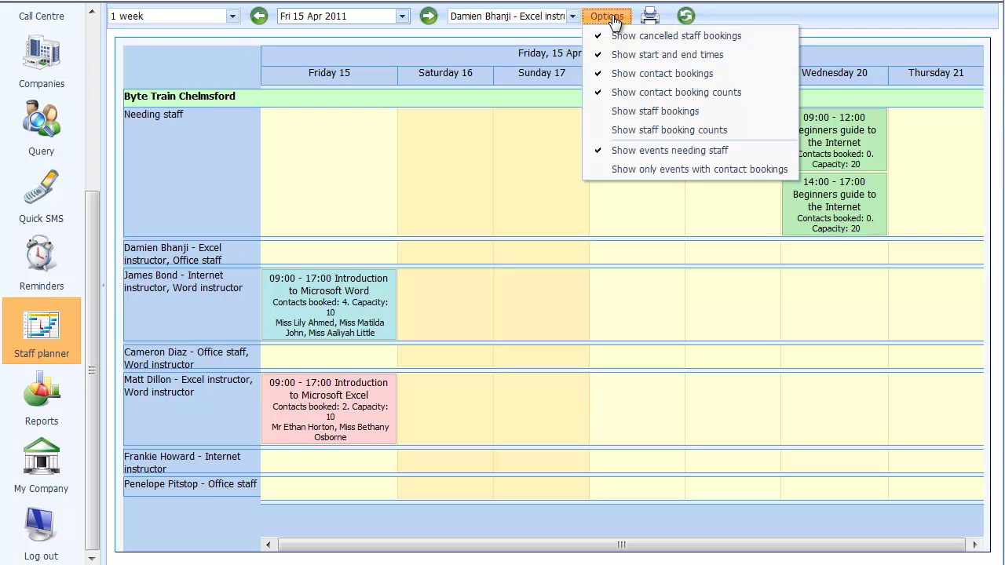
left_click(666, 170)
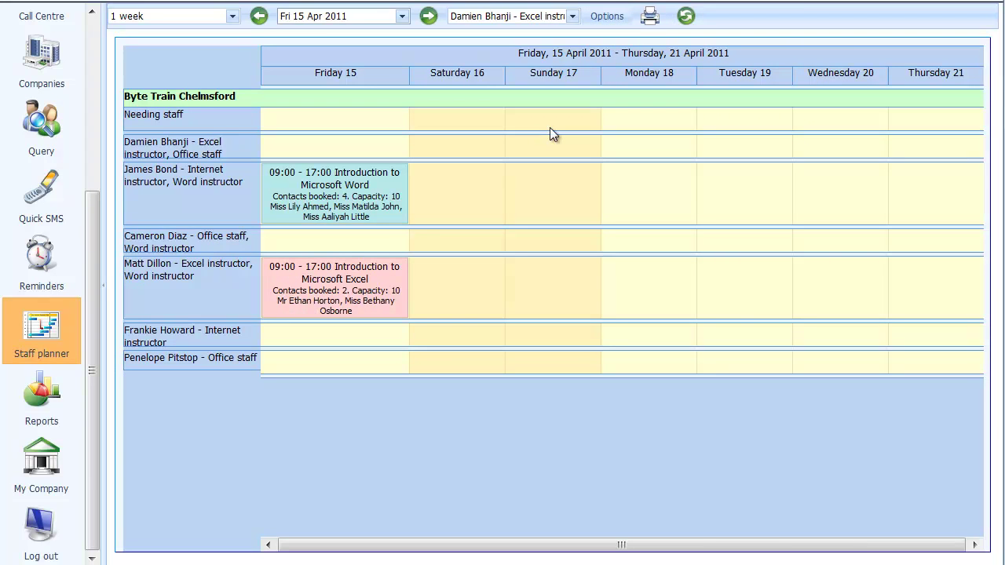
left_click(608, 17)
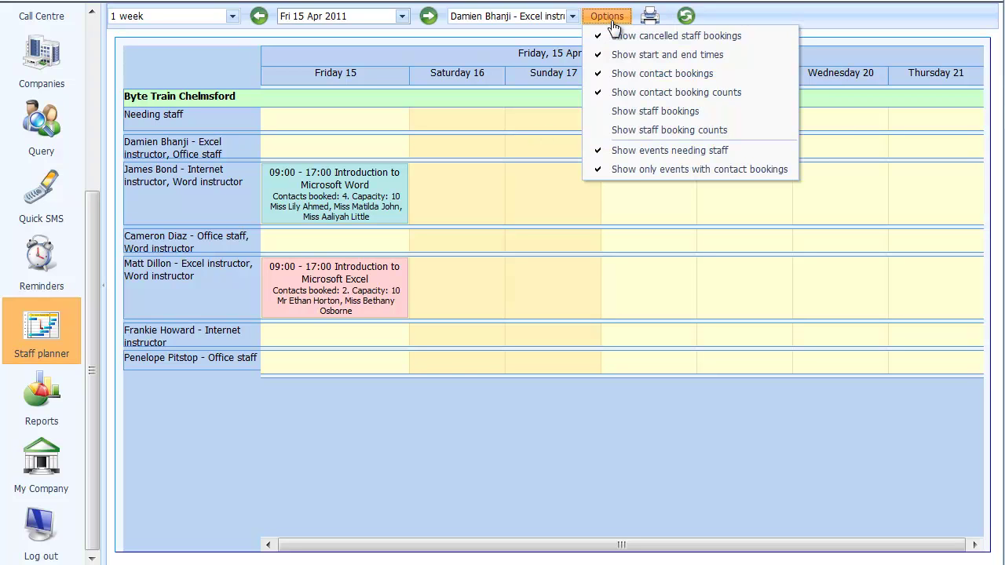
left_click(633, 169)
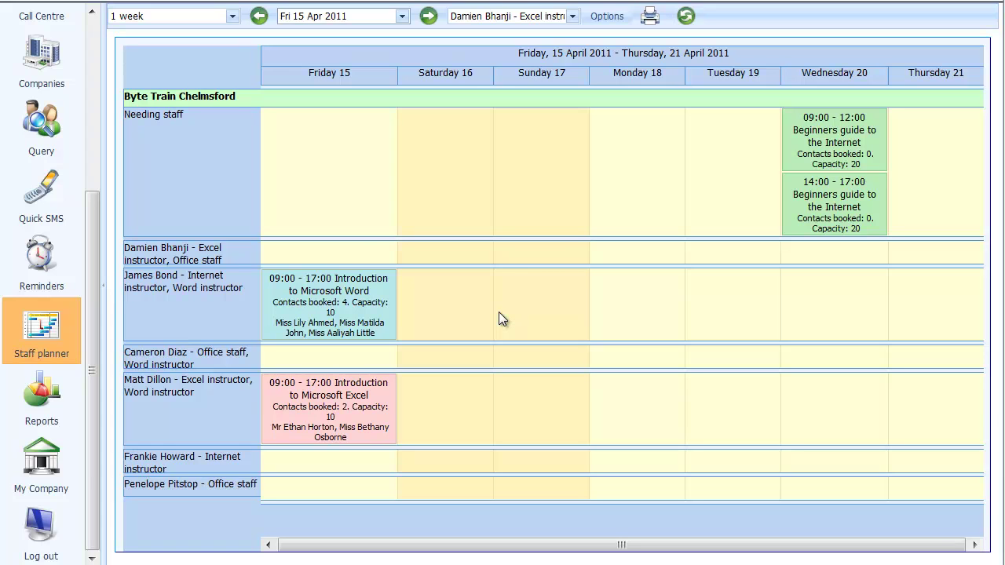
Step: Add staff holiday for the Excel instructor and Office staff member from Fri 15 Apr 2011 to Mon 18 Apr 2011
right_click(297, 253)
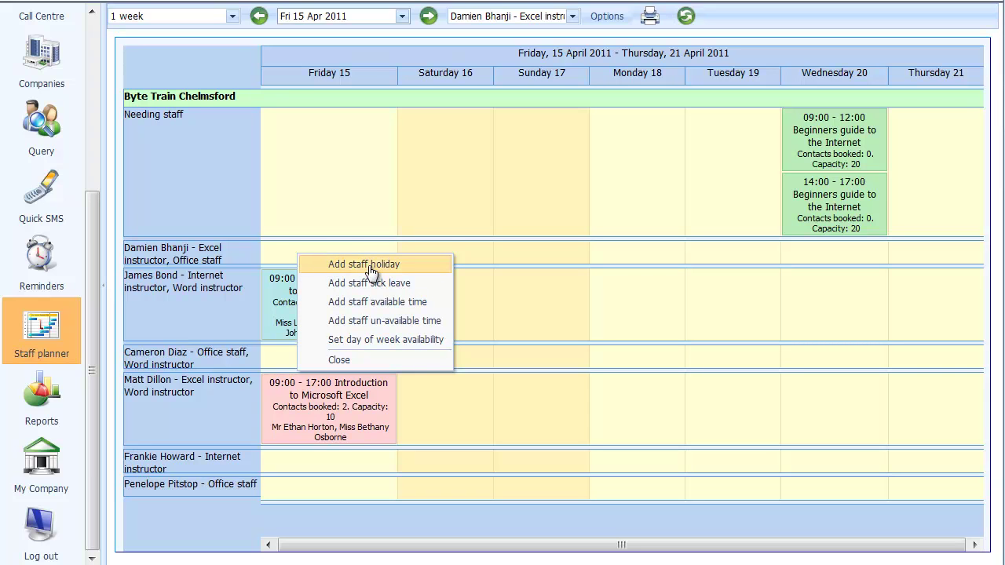
left_click(417, 271)
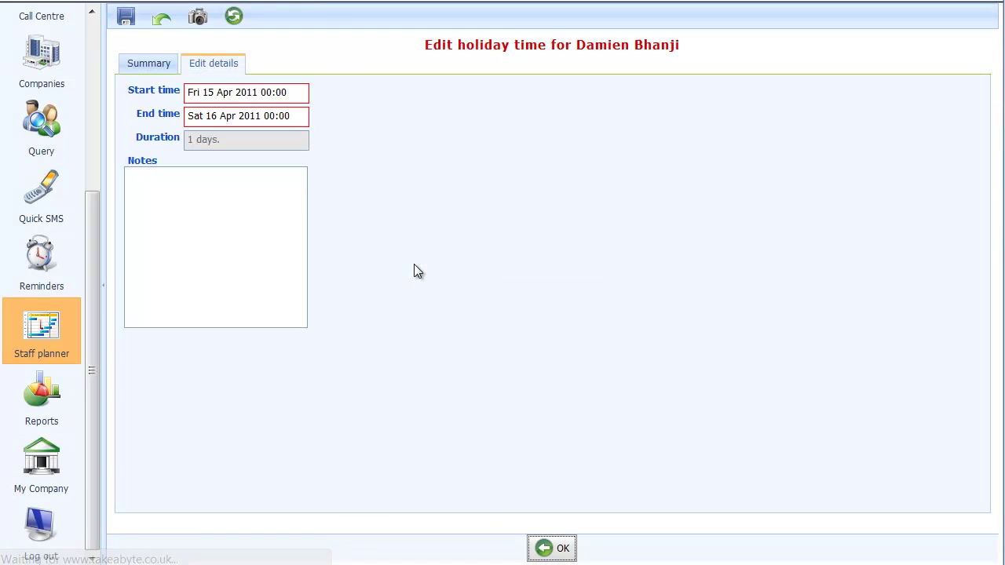
left_click(221, 116)
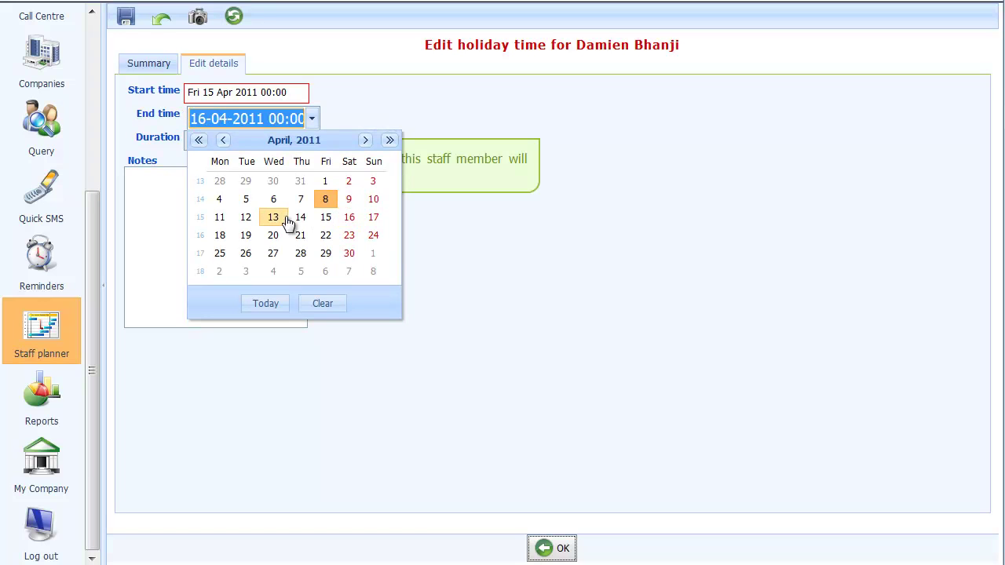
left_click(222, 236)
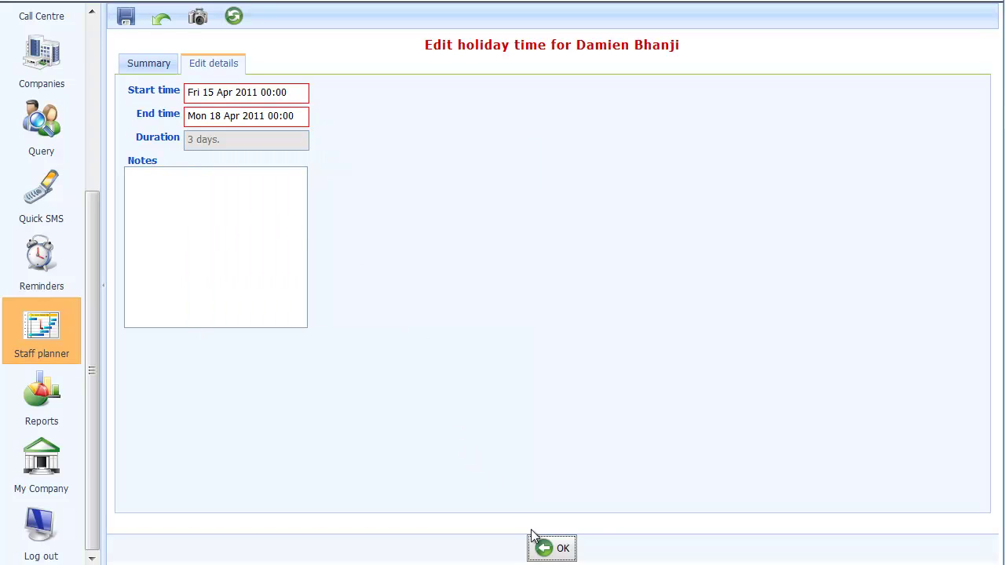
left_click(542, 548)
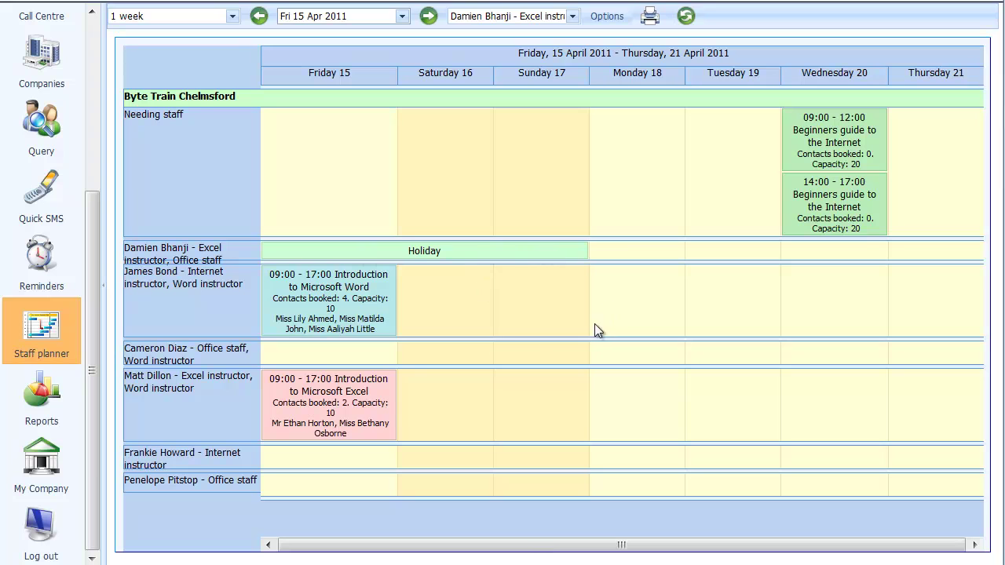
Step: Add staff sick leave on Friday 15 April for the Office staff member who is also a Word instructor
right_click(302, 355)
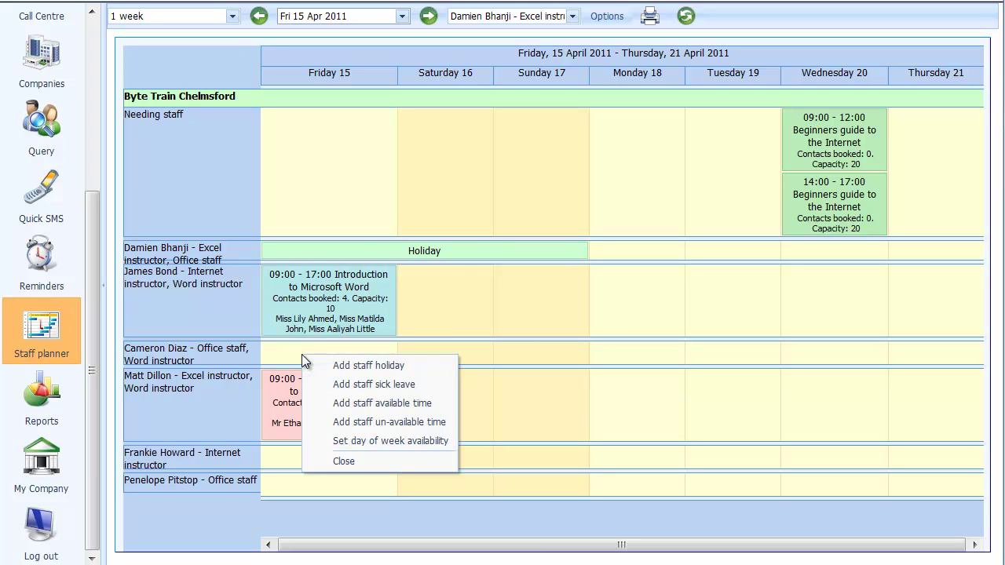
left_click(380, 386)
left_click(543, 548)
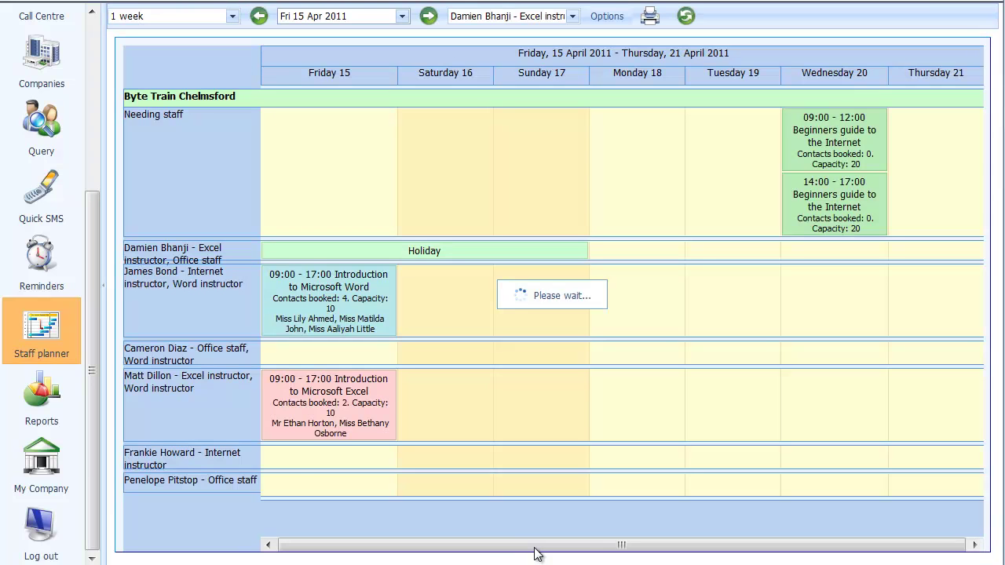
double_click(365, 377)
double_click(327, 352)
left_click(416, 354)
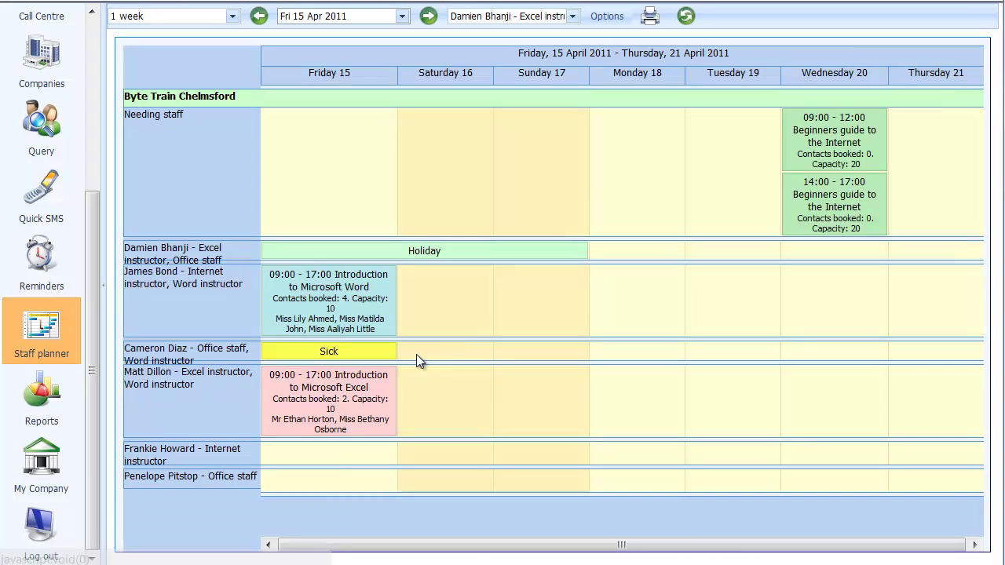
Step: Add staff un-available time on Friday 15 April for the staff member who is only an Internet instructor
right_click(328, 453)
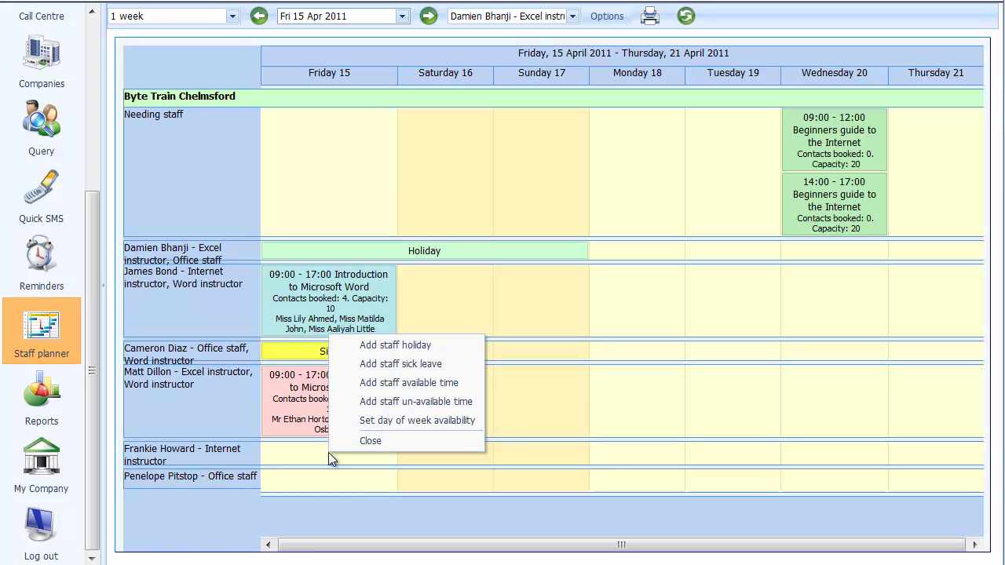
left_click(396, 402)
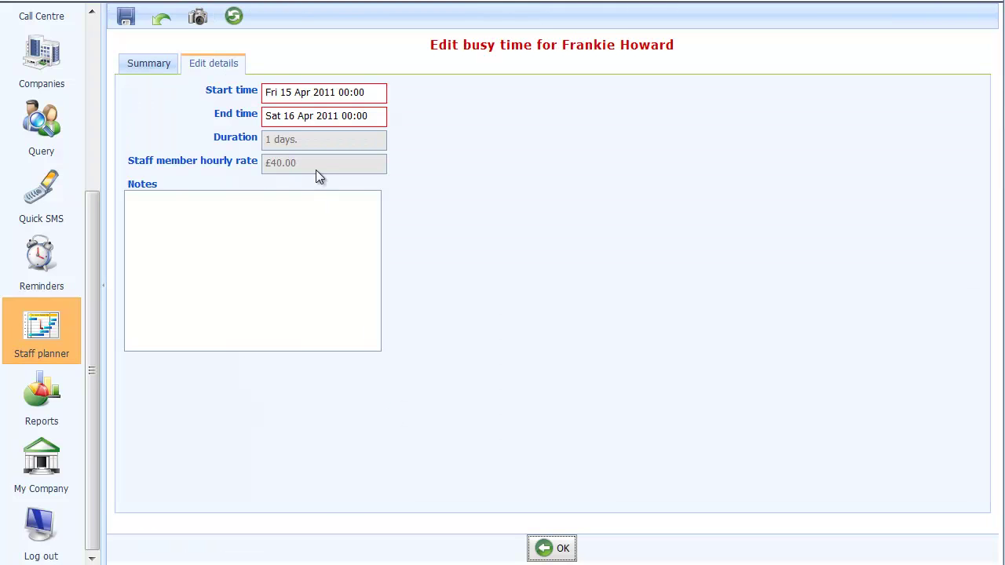
left_click(559, 548)
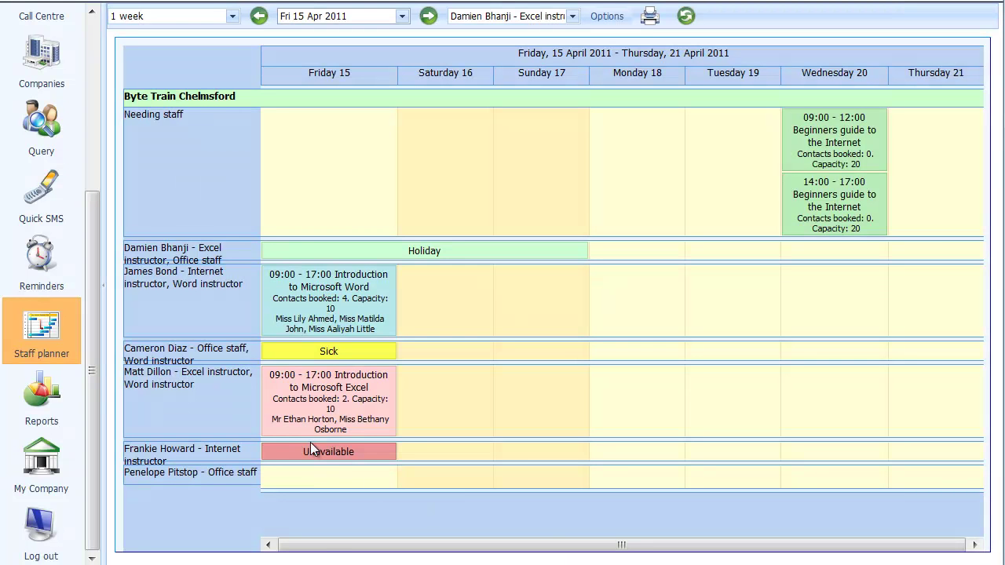
double_click(348, 454)
left_click(382, 472)
Step: Set the last-listed Office staff member's weekday availability to un-available 9:00 AM-7:00 PM on Fridays and Tuesdays, using a 1 hour time interval
right_click(340, 477)
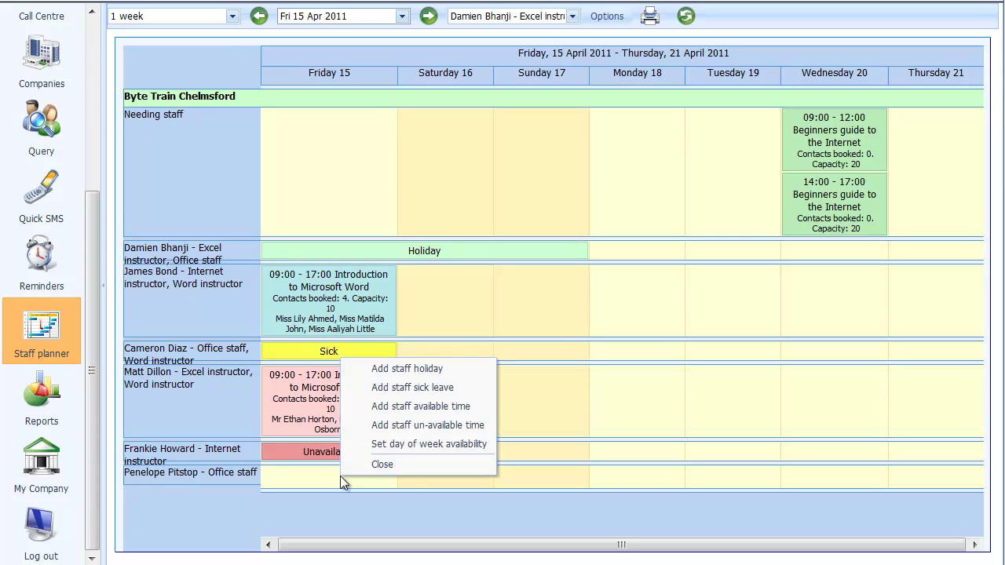
left_click(456, 444)
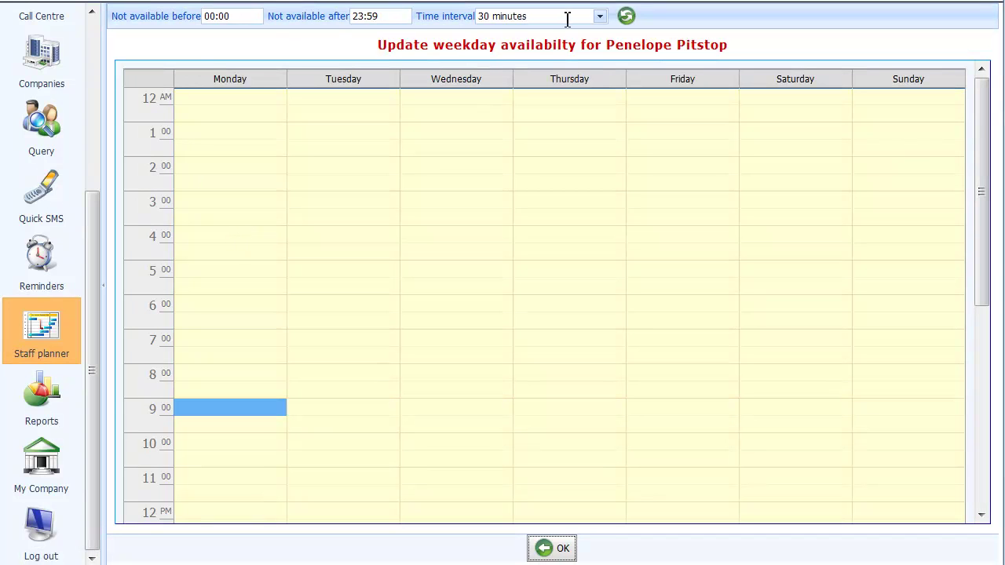
left_click(598, 16)
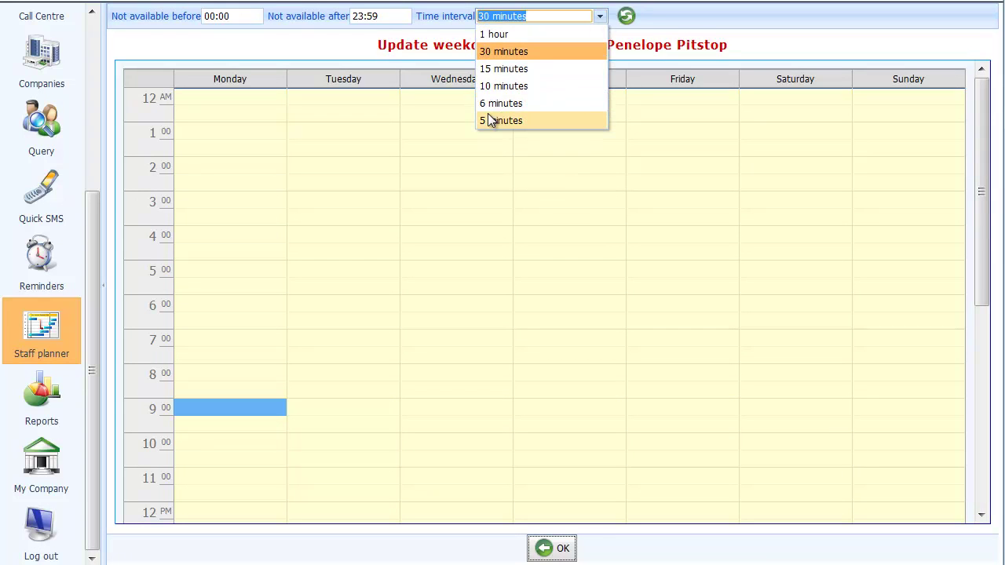
left_click(502, 33)
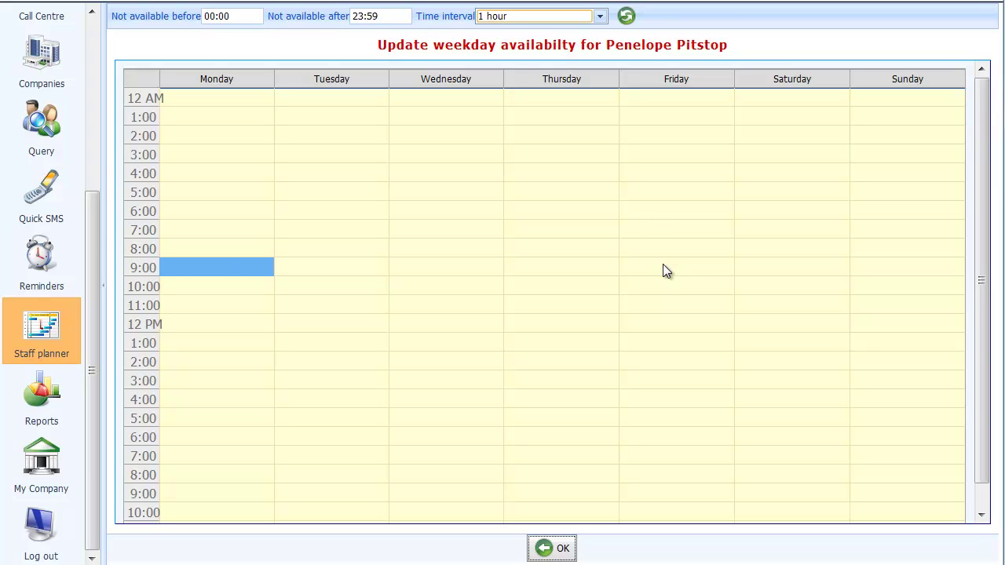
left_click_drag(663, 267, 666, 430)
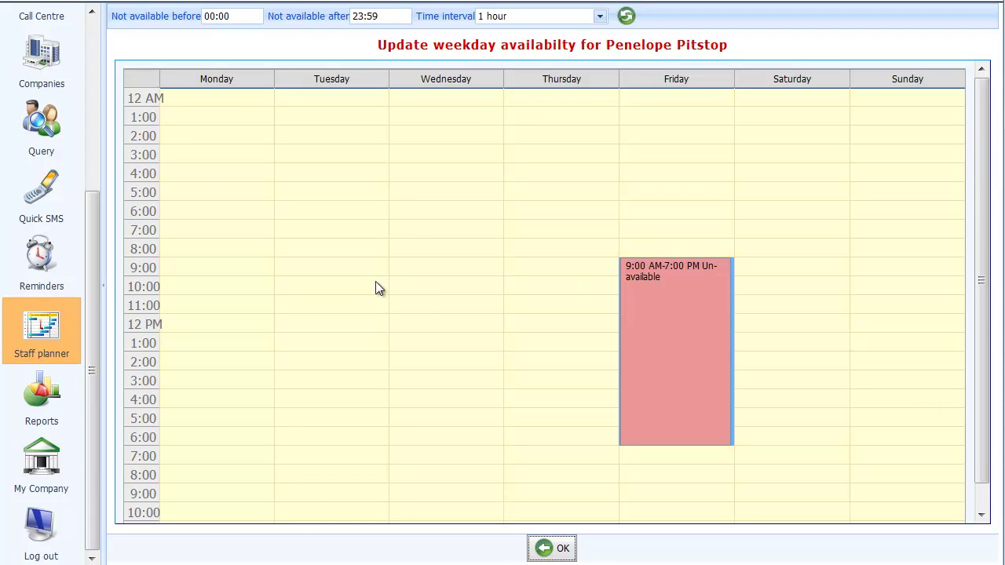
left_click_drag(301, 266, 325, 435)
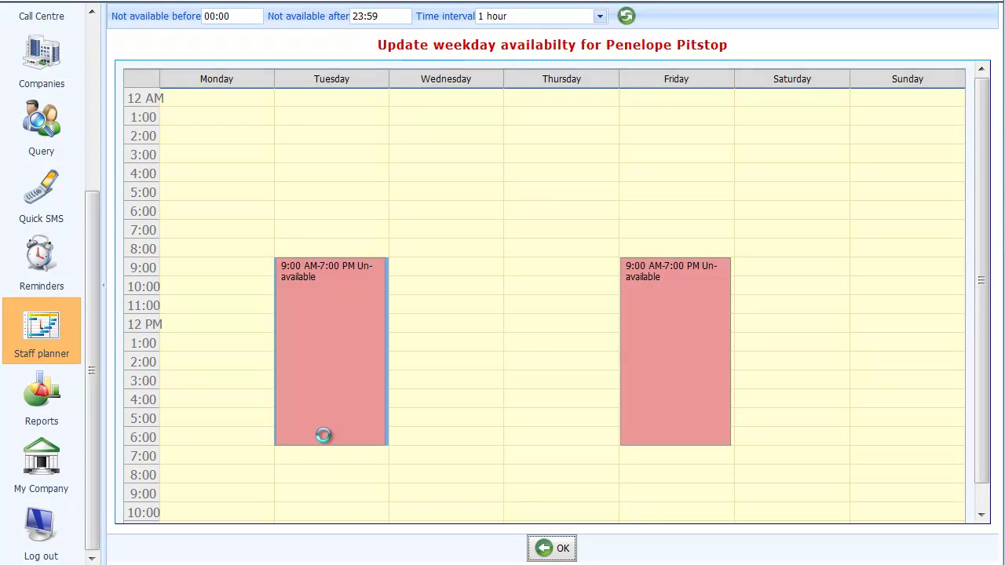
left_click(547, 552)
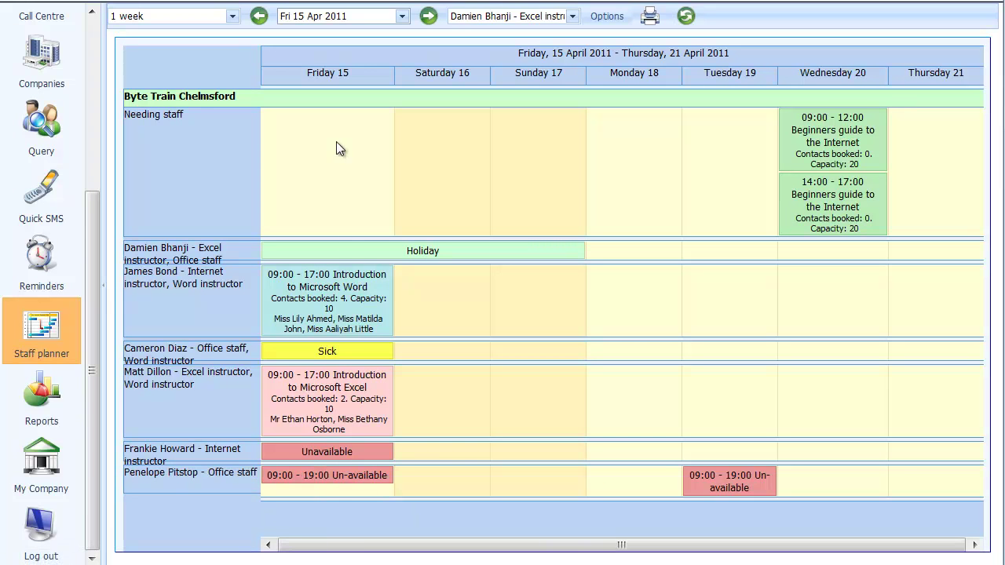
Step: Check the Office staff member's recurring un-available times in the week from 22 April 2011, and return to the week from 15 April
double_click(710, 483)
left_click(711, 483)
left_click(428, 17)
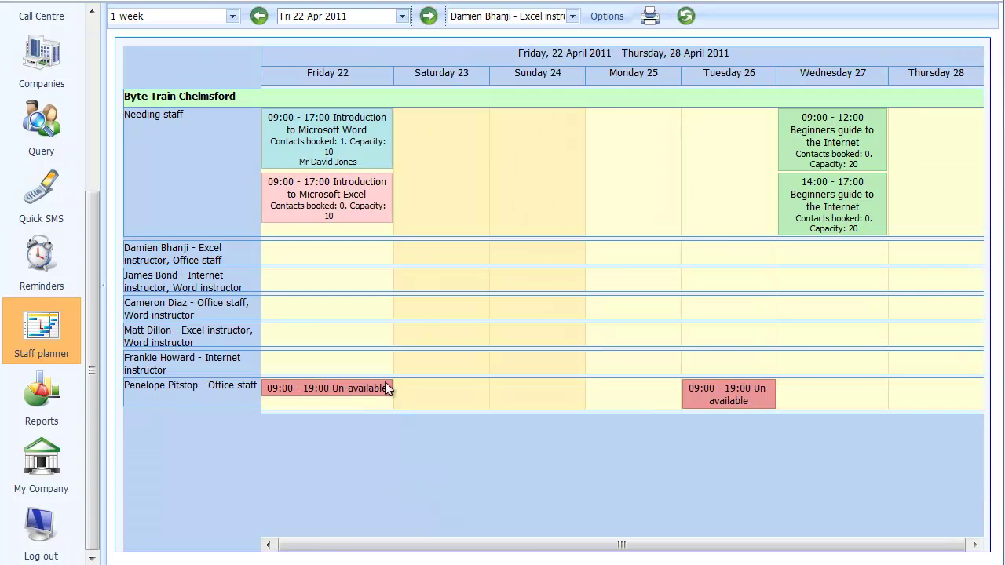
left_click(339, 389)
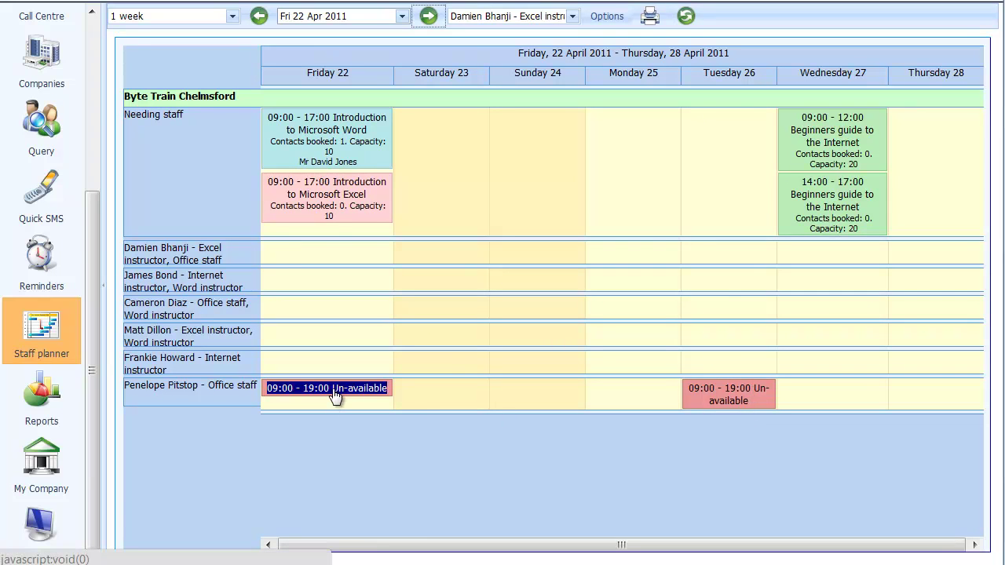
left_click(742, 399)
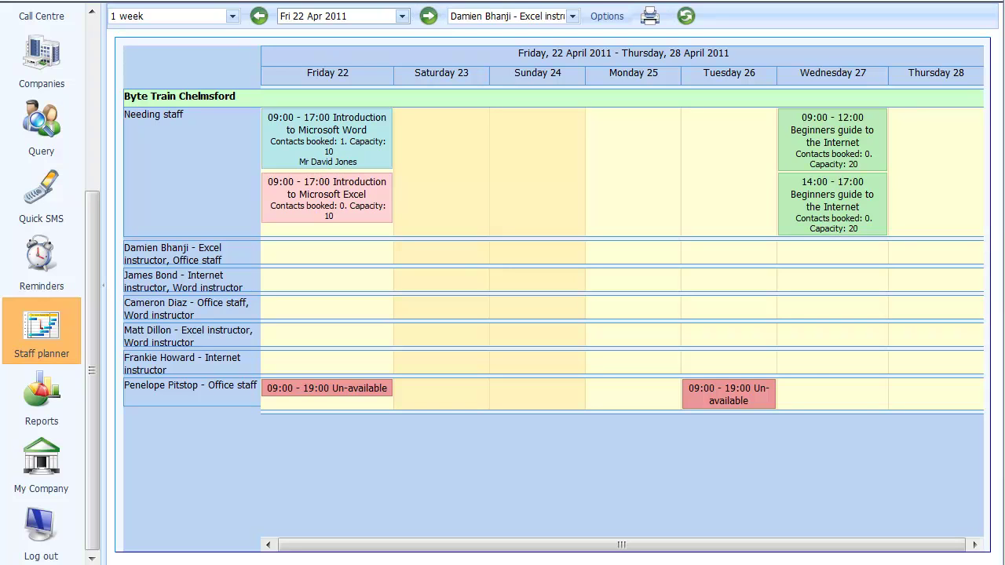
left_click(257, 17)
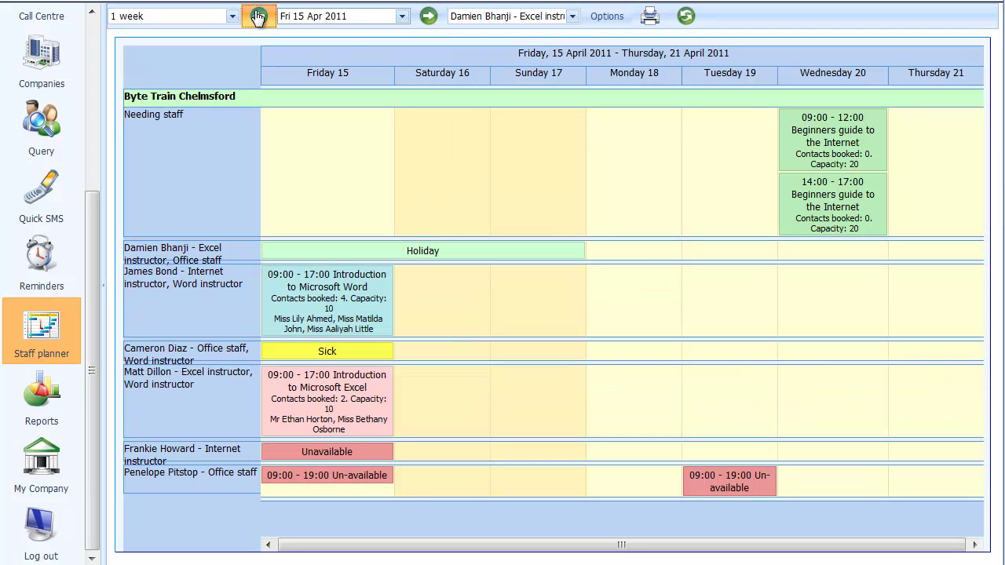
Step: Open the staff diary of the Internet and Word instructor booked on Friday's Introduction to Microsoft Word
triple_click(317, 289)
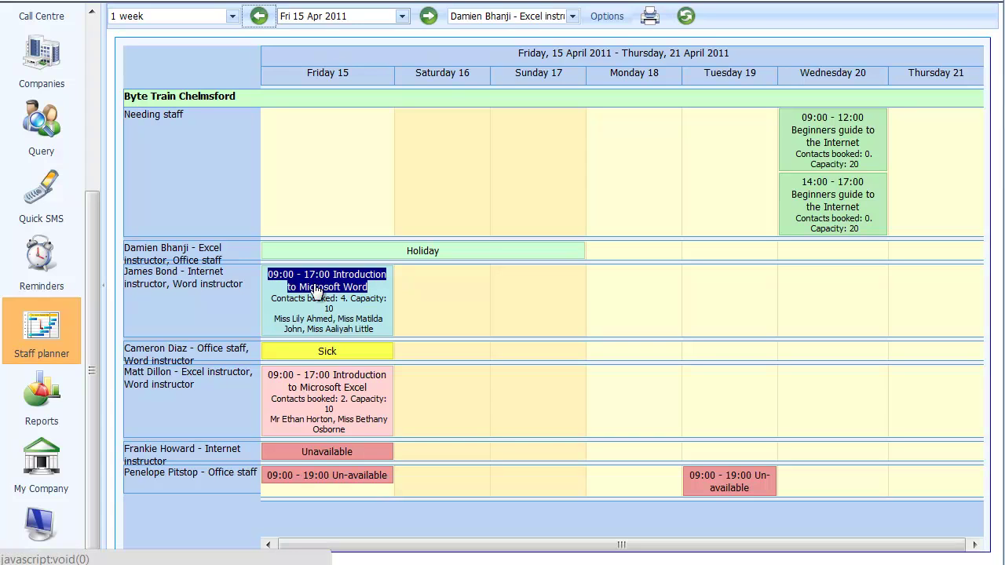
left_click(437, 289)
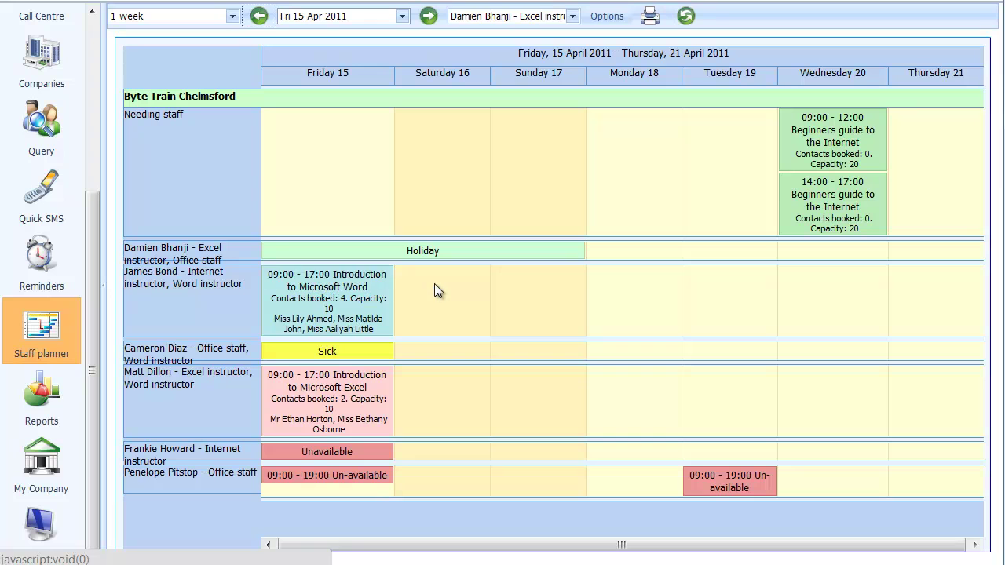
left_click_drag(437, 289, 135, 271)
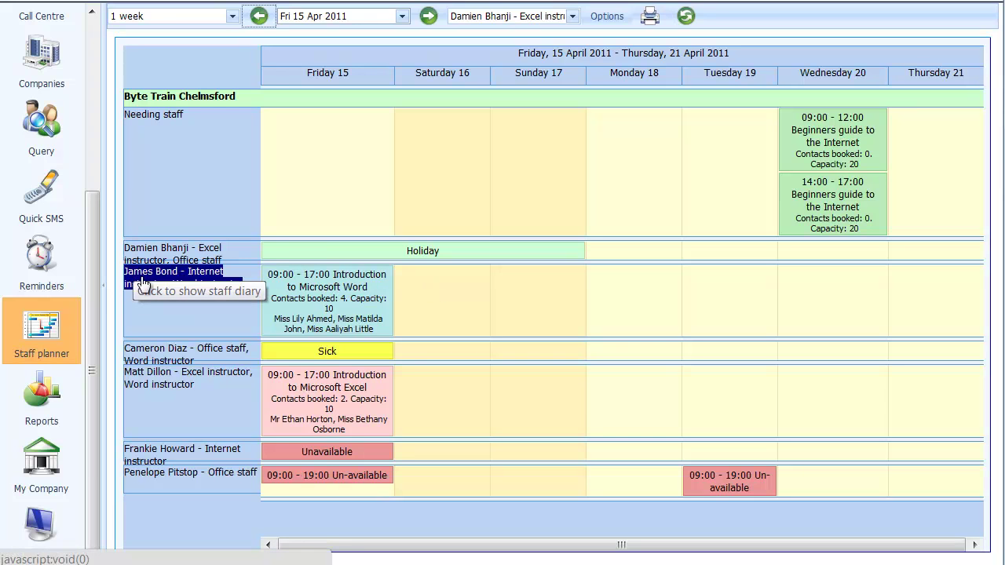
left_click(251, 268)
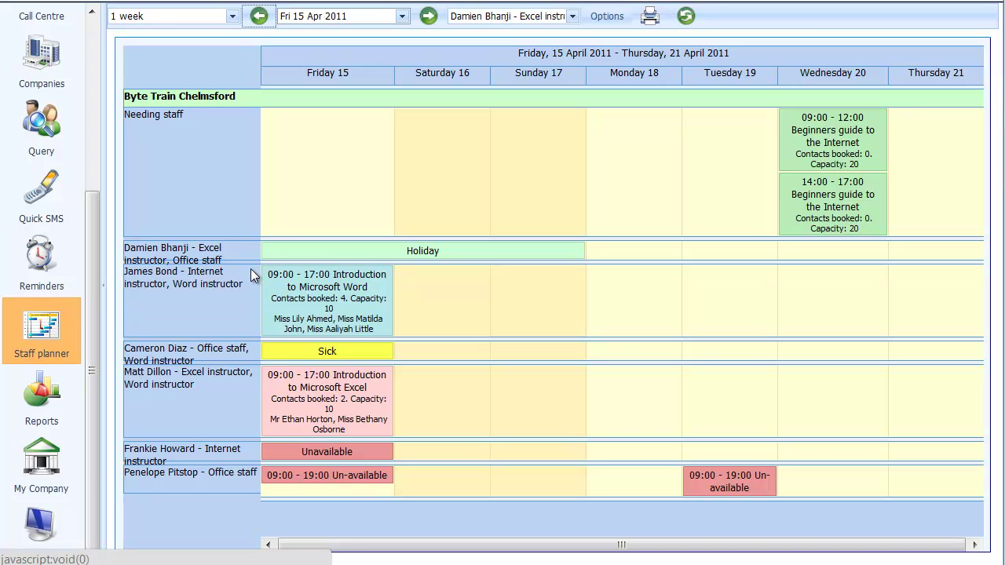
triple_click(161, 281)
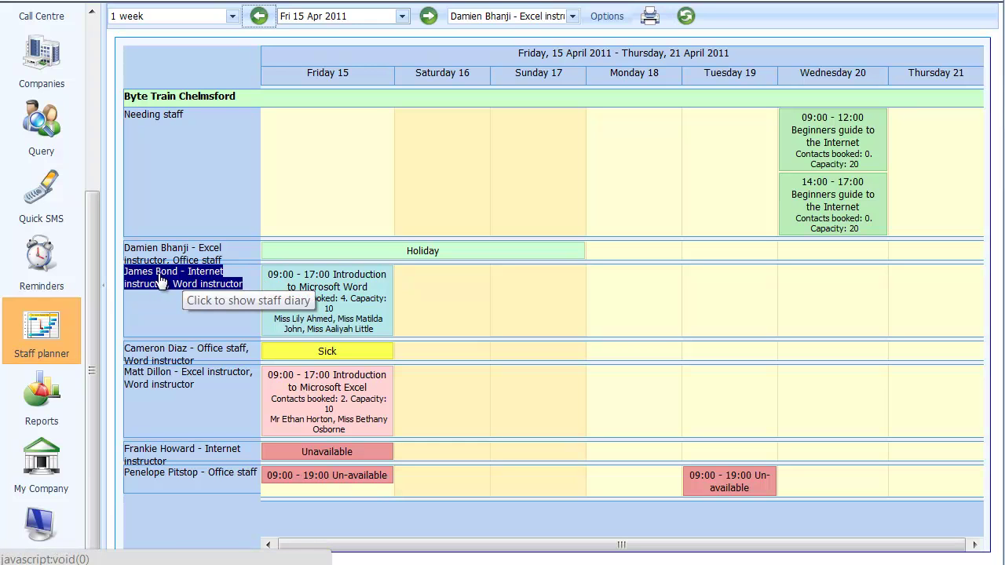
left_click(161, 281)
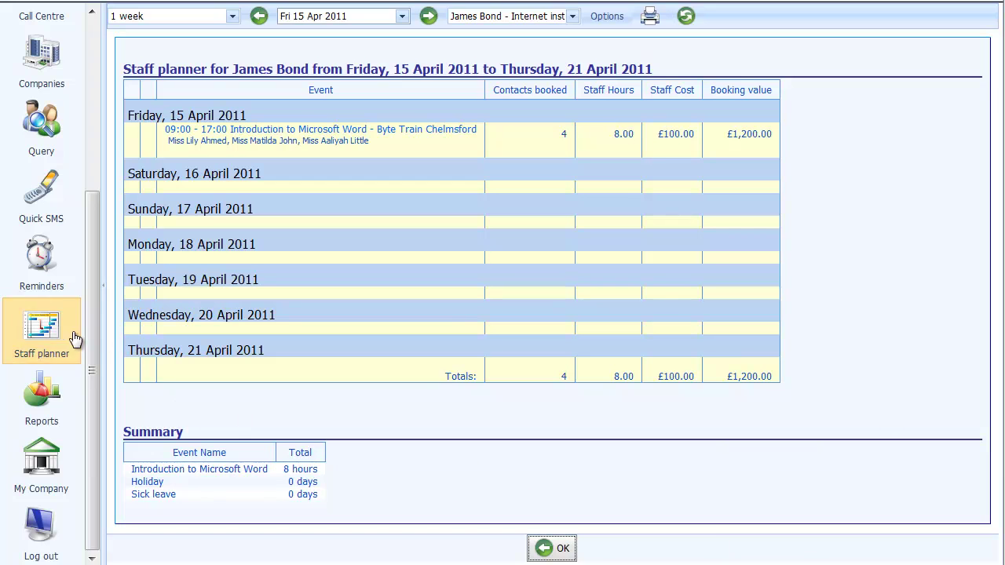
Step: Open and refresh the Byte Train Chelmsford diary, and show staff holiday/sick/unavailable entries in it
left_click_drag(93, 341, 81, 155)
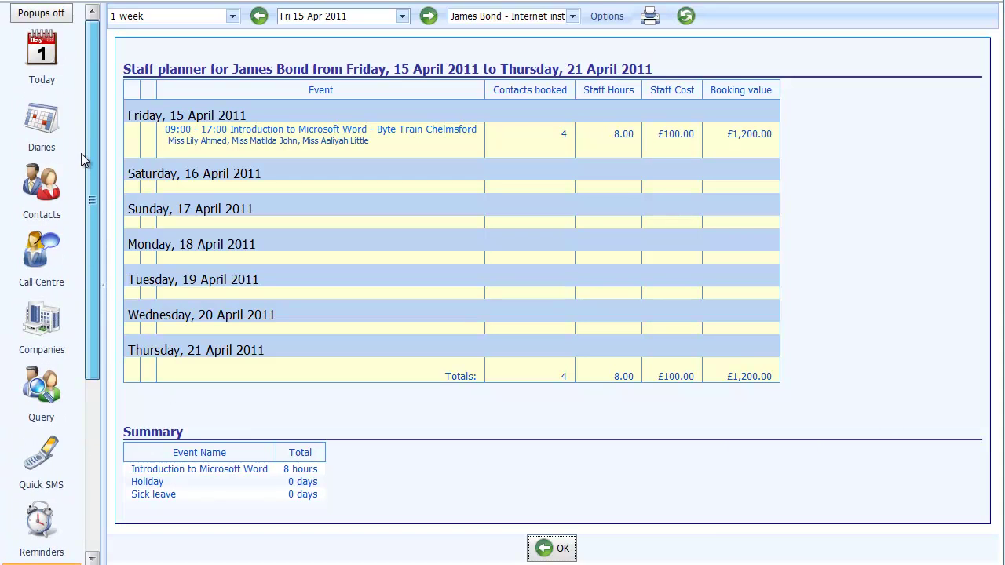
left_click(39, 132)
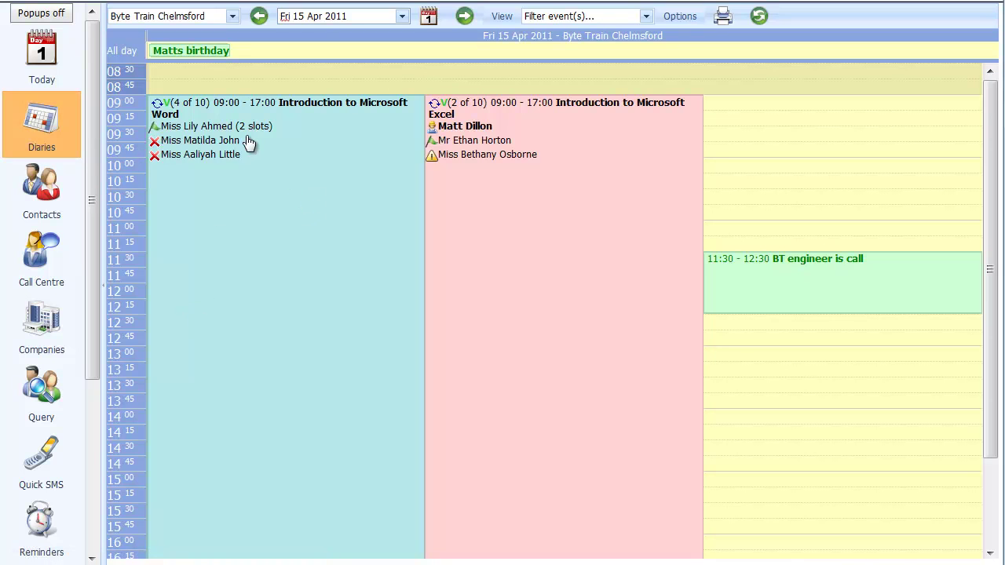
left_click(760, 16)
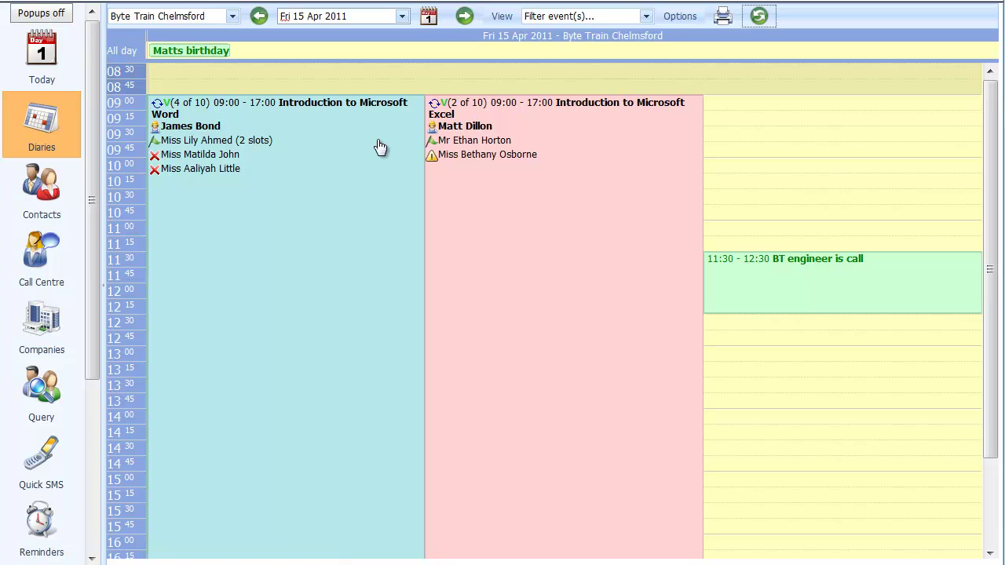
left_click(675, 17)
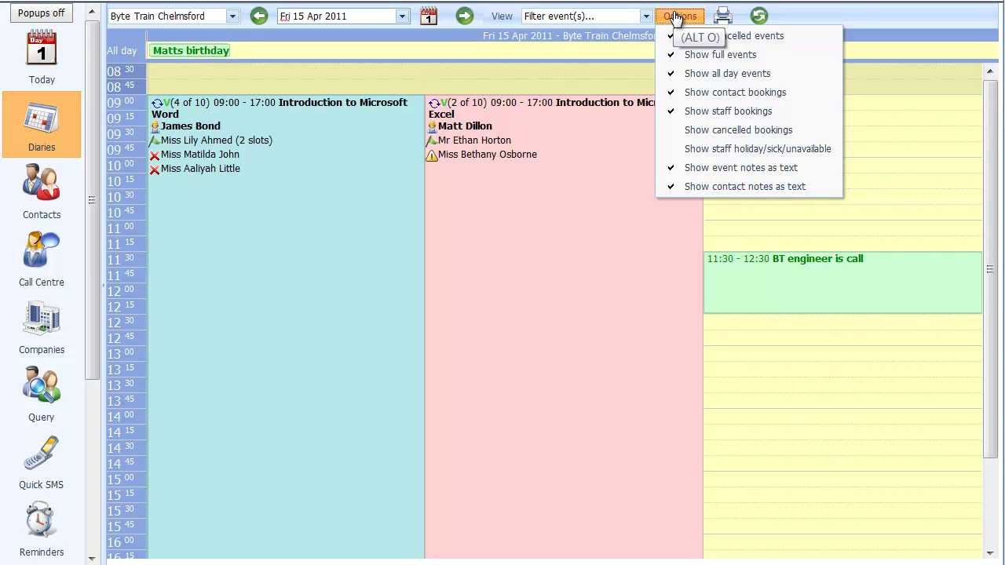
left_click(744, 149)
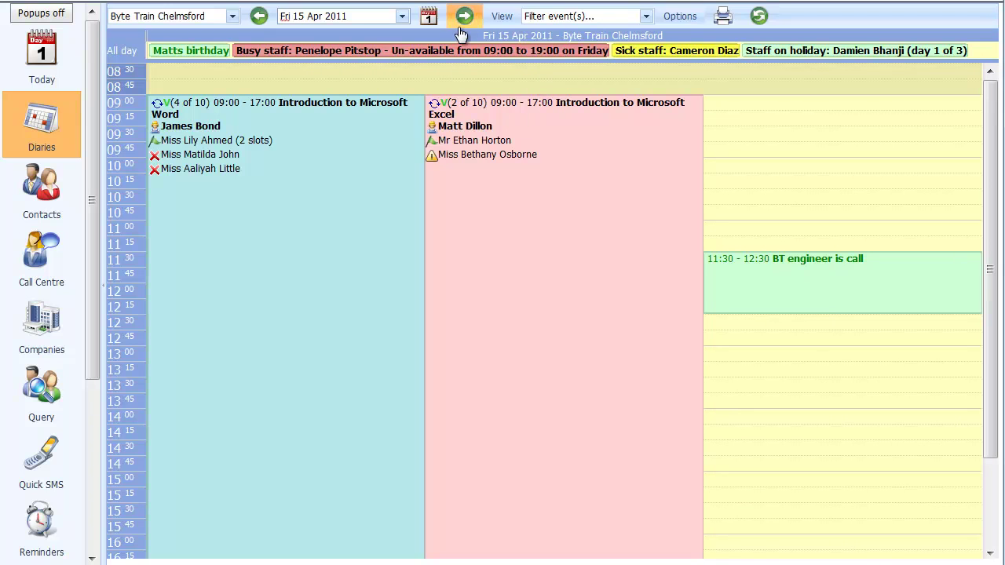
Step: Switch the diary to the 4 week Calendar and examine its staff holiday and sick entries from Friday 15 to Sunday 17 April
left_click(502, 17)
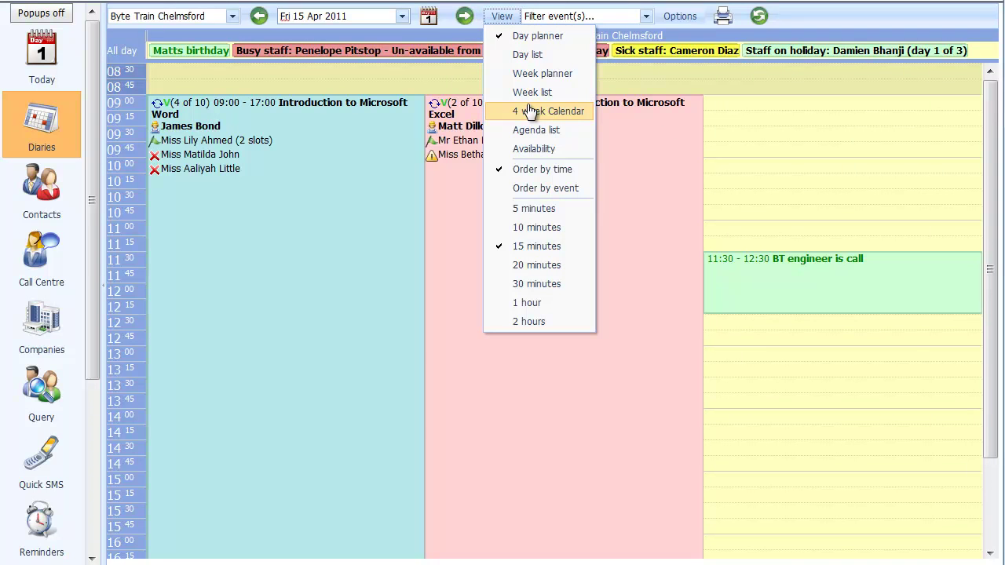
left_click(529, 110)
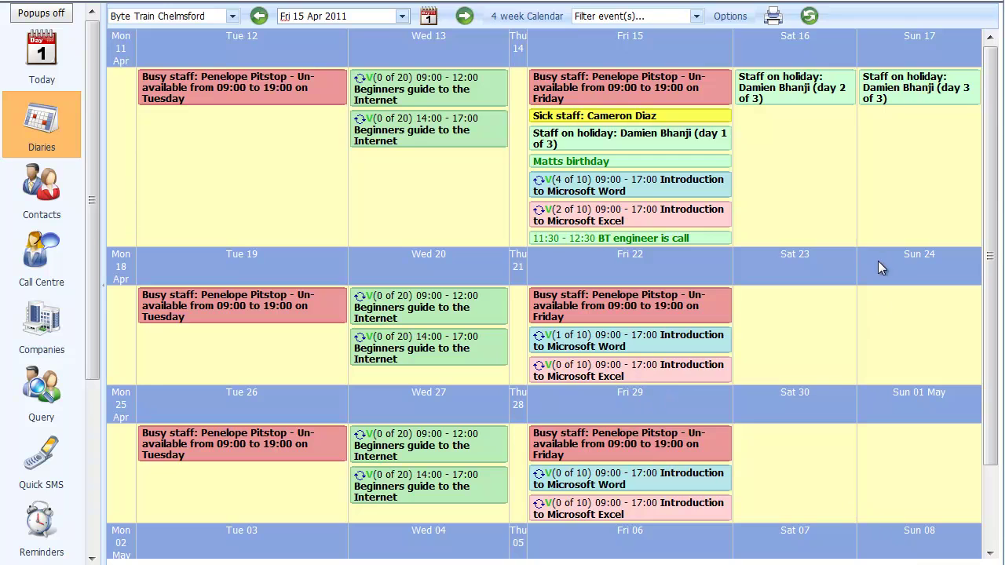
triple_click(883, 94)
left_click(884, 94)
triple_click(662, 143)
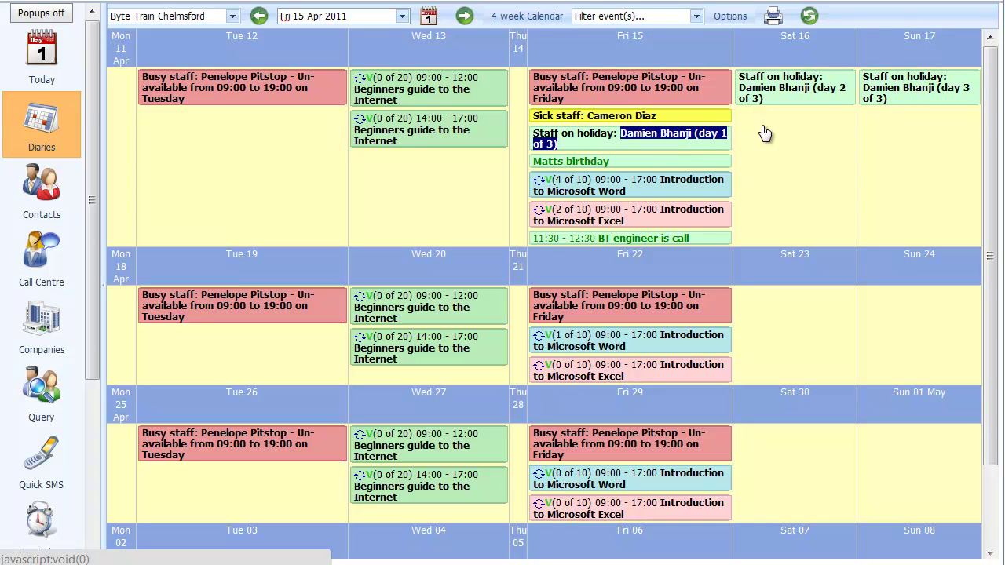
triple_click(818, 99)
triple_click(918, 92)
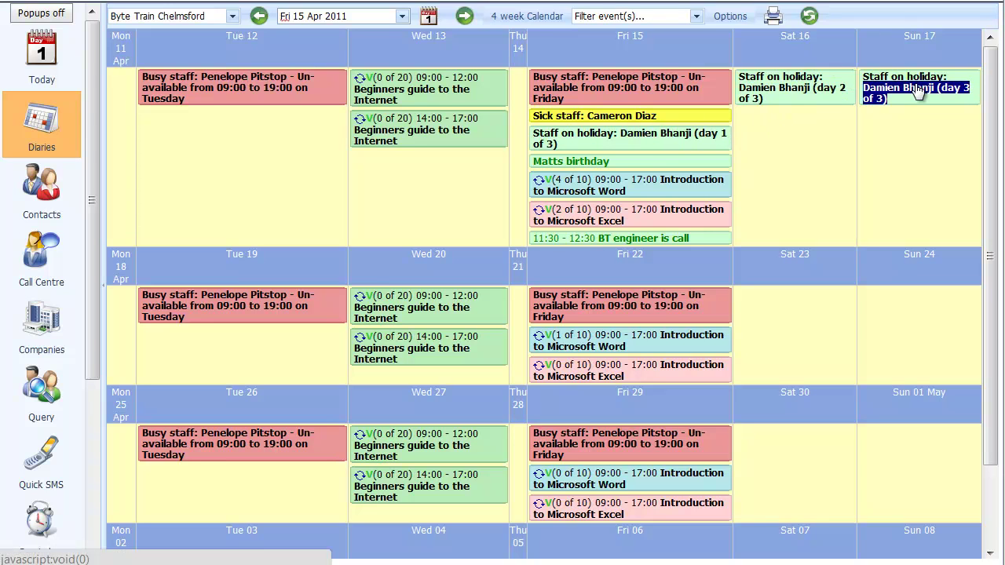
left_click(826, 127)
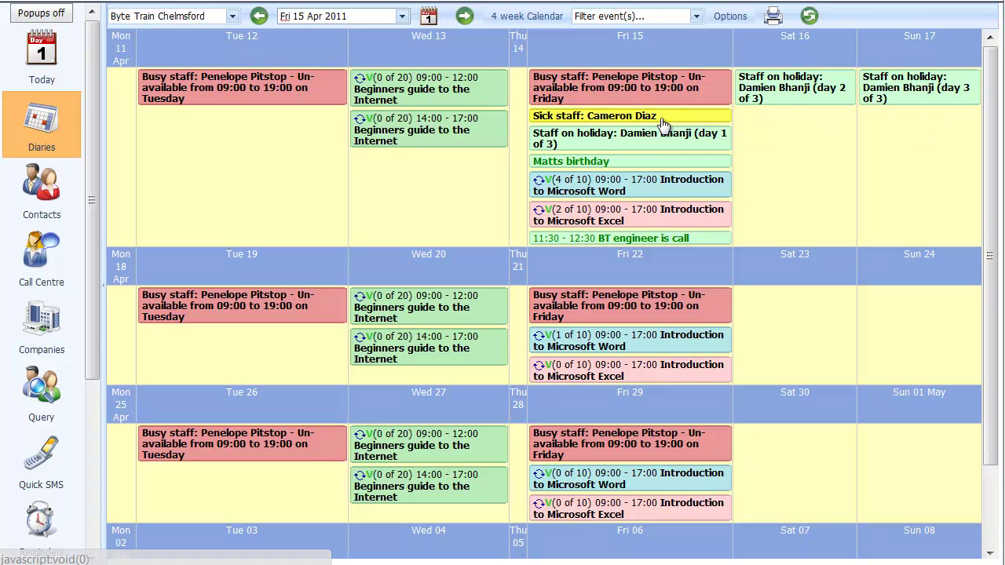
triple_click(621, 117)
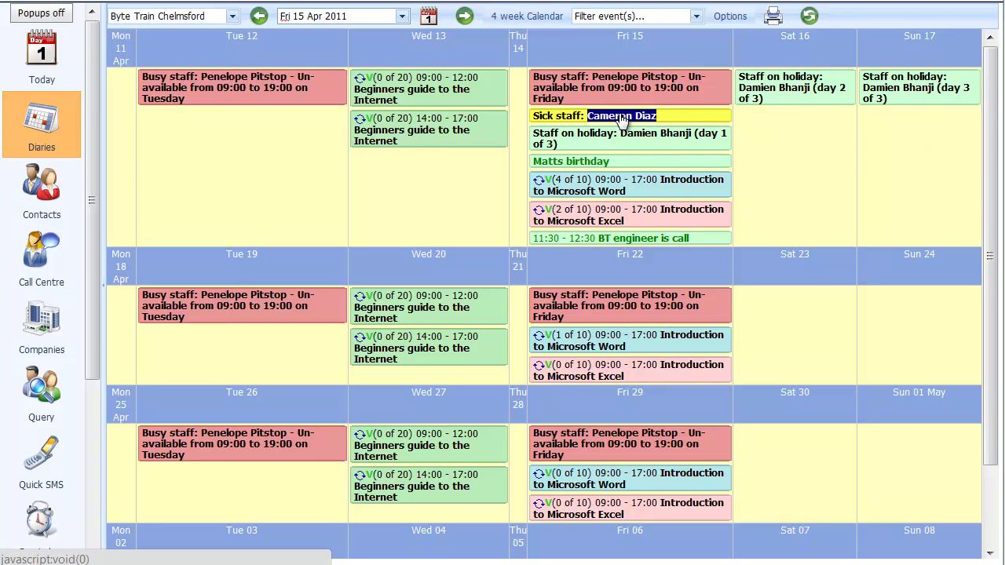
left_click(735, 202)
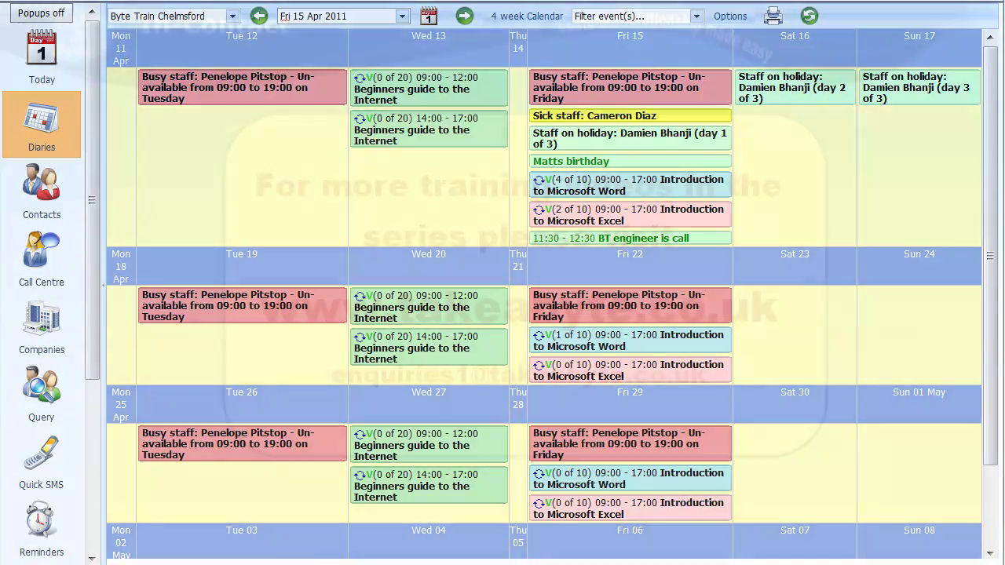